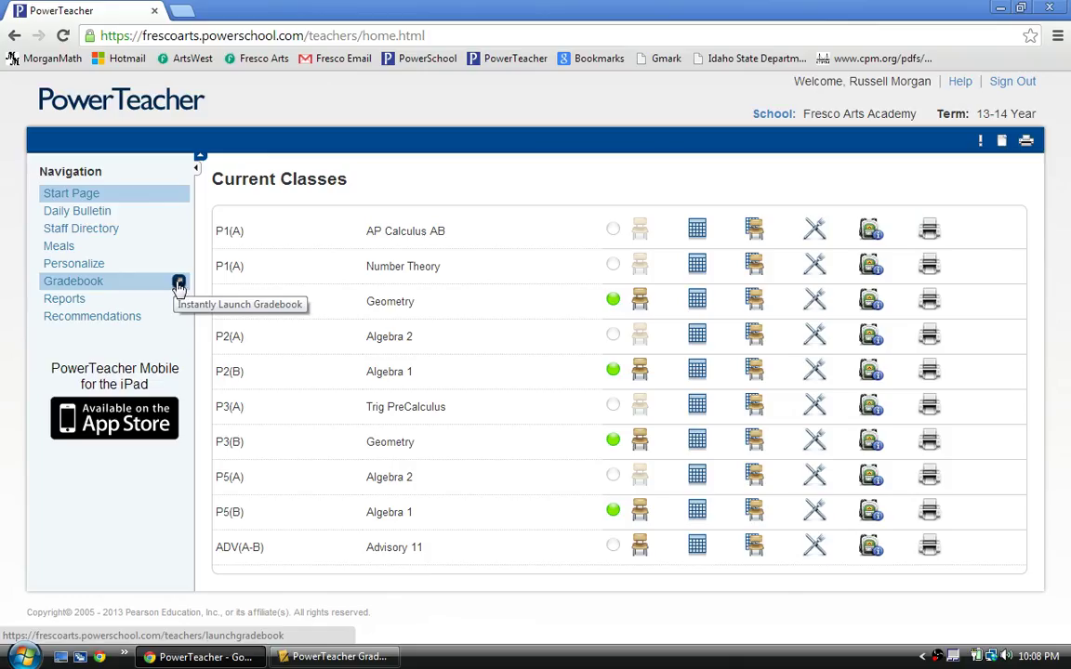
Switch to PowerTeacher Gradebook and view the Number Theory scoresheet for reporting term Q2 and for Q1
{"action": "left_click", "coordinate": [311, 651]}
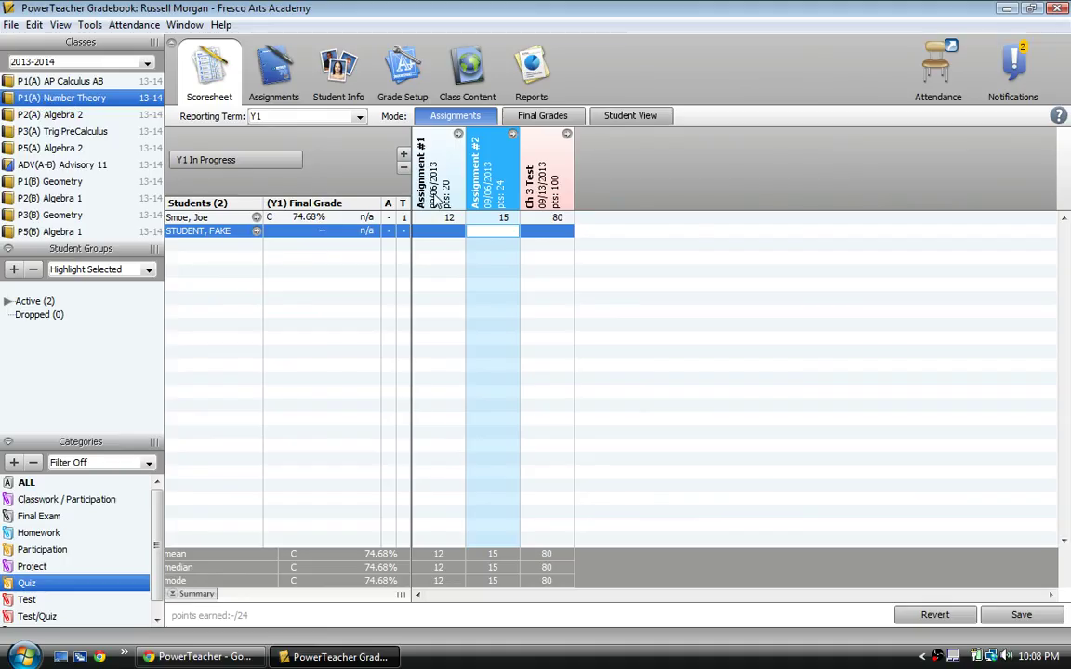
{"action": "left_click", "coordinate": [284, 124]}
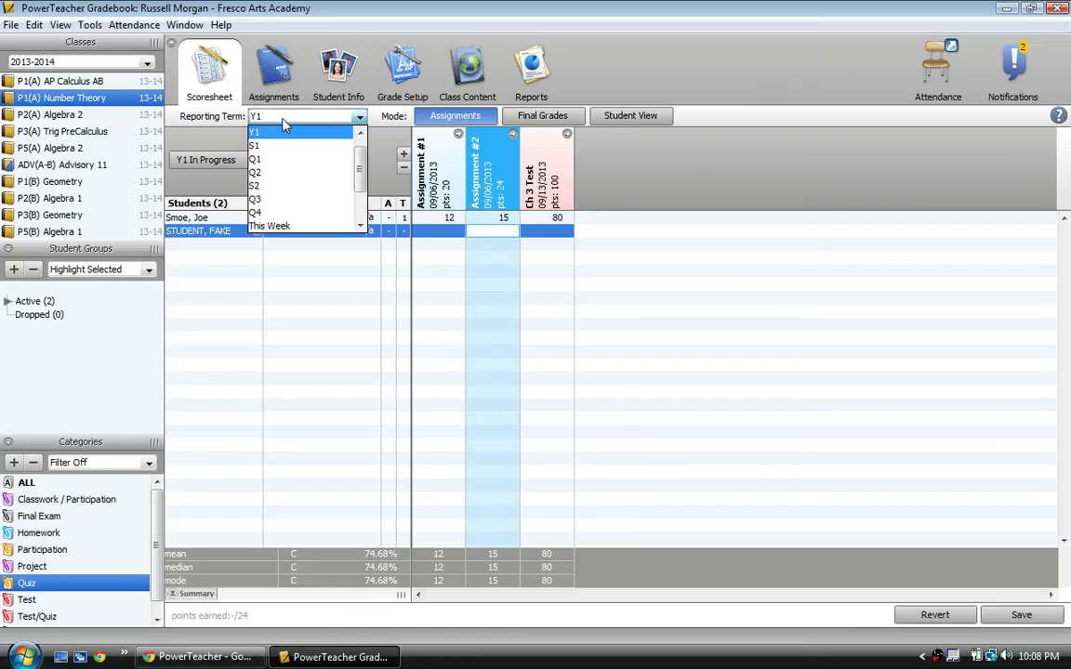
{"action": "left_click", "coordinate": [256, 175]}
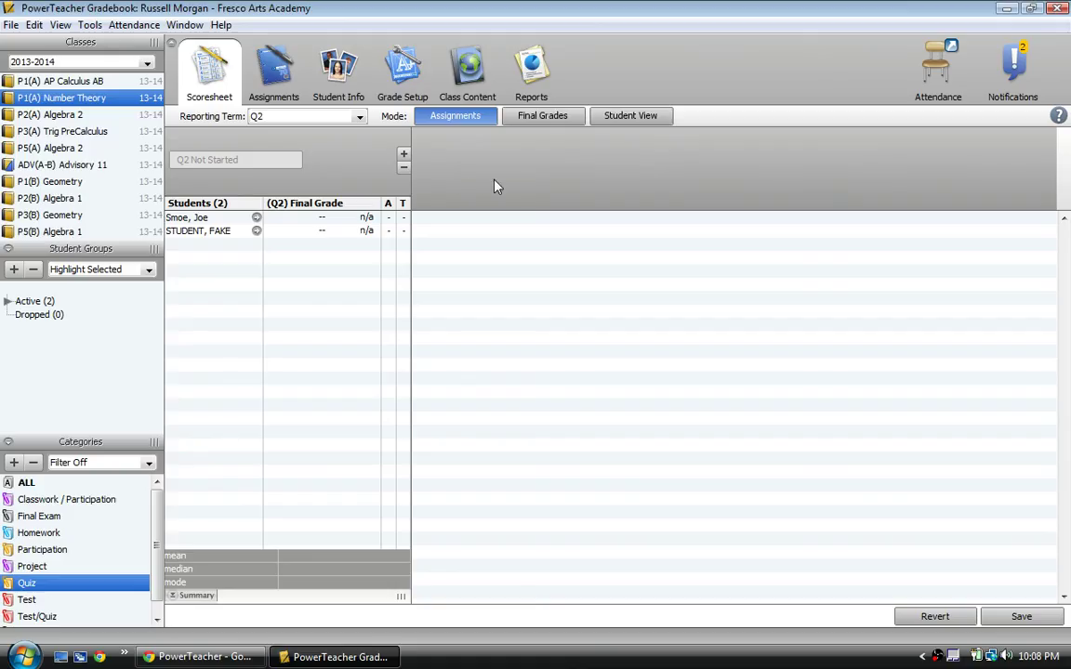
{"action": "left_click", "coordinate": [292, 115]}
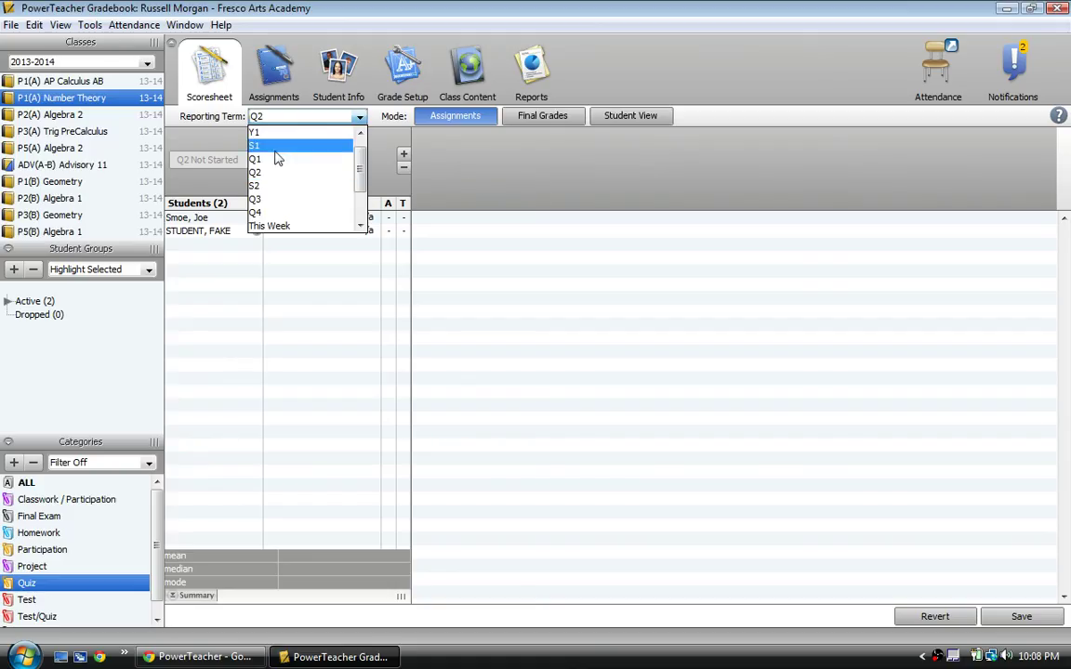
{"action": "left_click", "coordinate": [279, 158]}
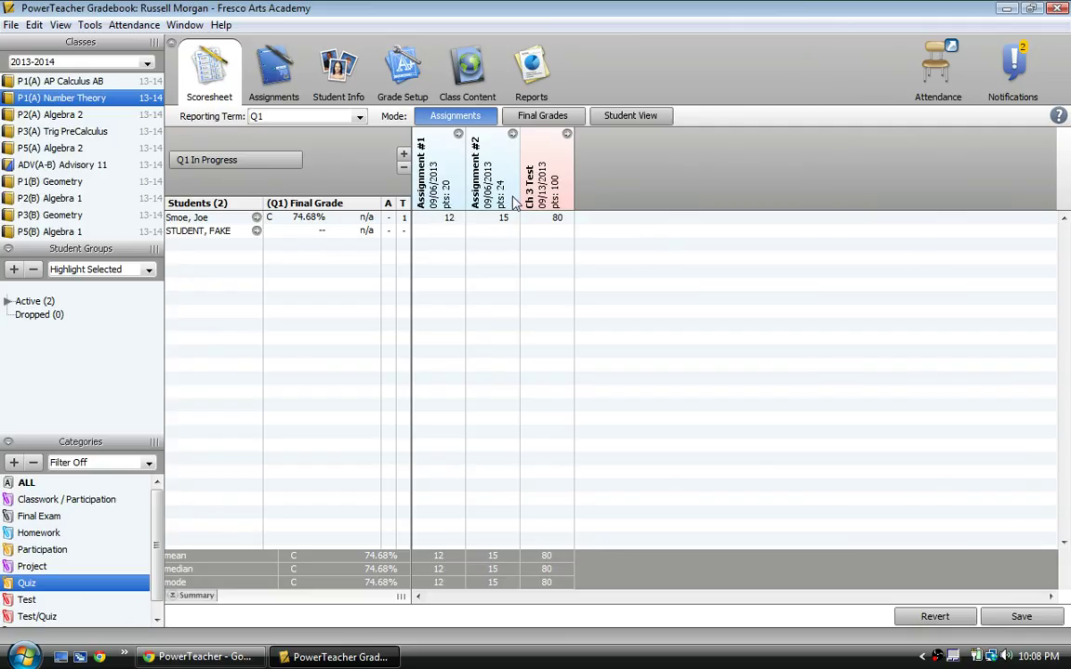
View the scoresheet for reporting term S1, and return it to the full-year term Y1
{"action": "left_click", "coordinate": [310, 119]}
{"action": "left_click", "coordinate": [287, 147]}
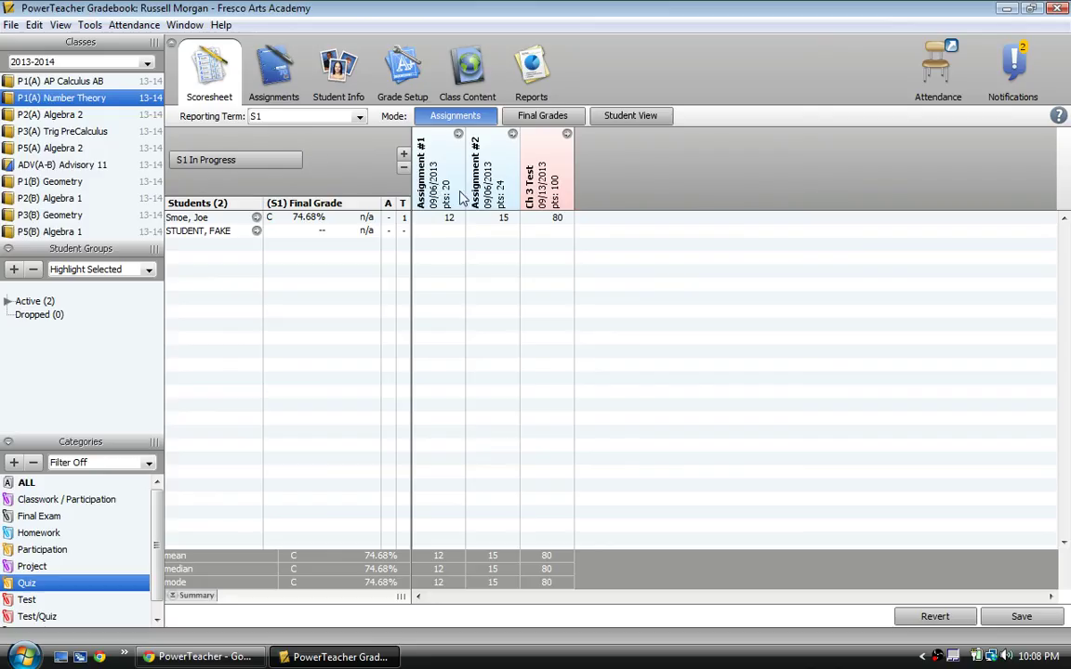
{"action": "left_click", "coordinate": [267, 112]}
{"action": "left_click", "coordinate": [283, 135]}
{"action": "left_click", "coordinate": [312, 119]}
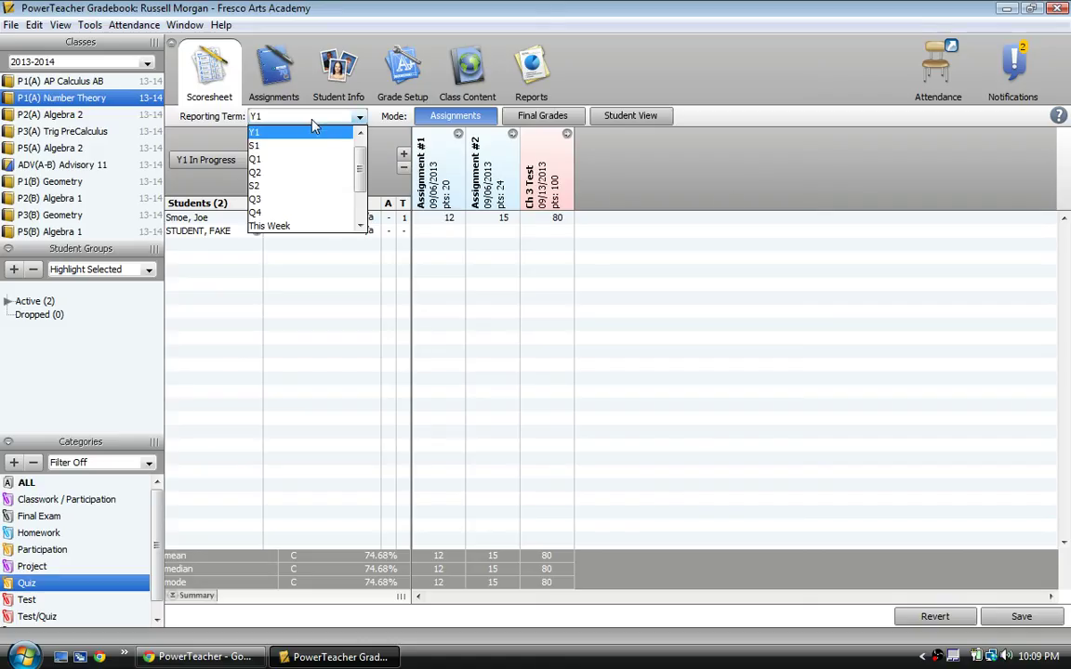
{"action": "left_click", "coordinate": [305, 135]}
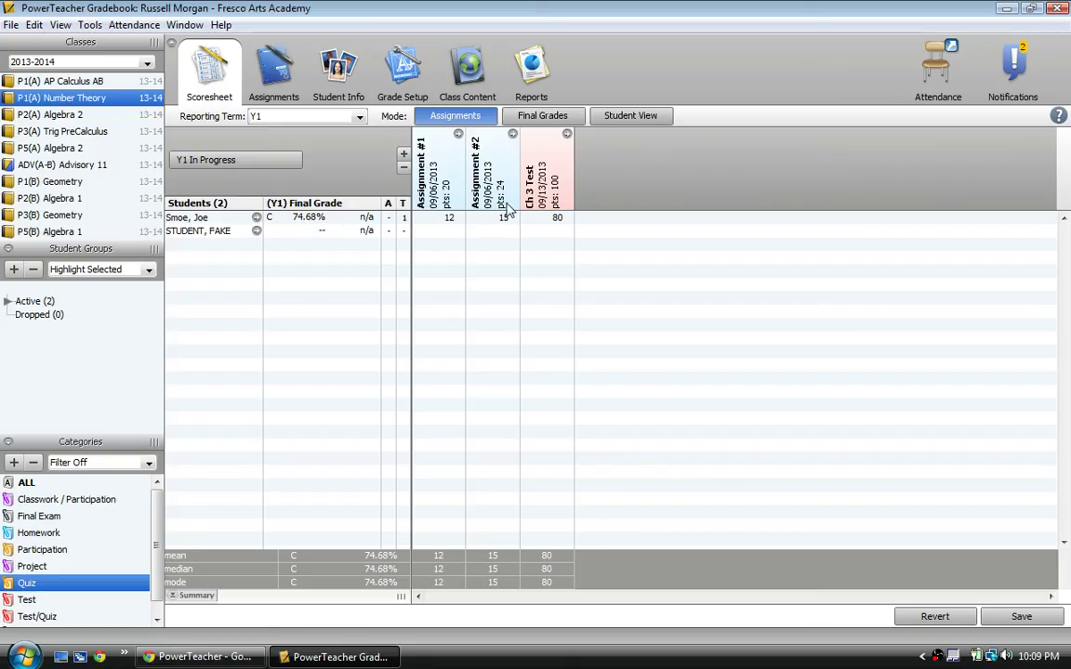
Start a new Number Theory assignment named "Ch 7 Test" with the same abbreviation and assign it to the Test/Quiz category
{"action": "left_click", "coordinate": [402, 154]}
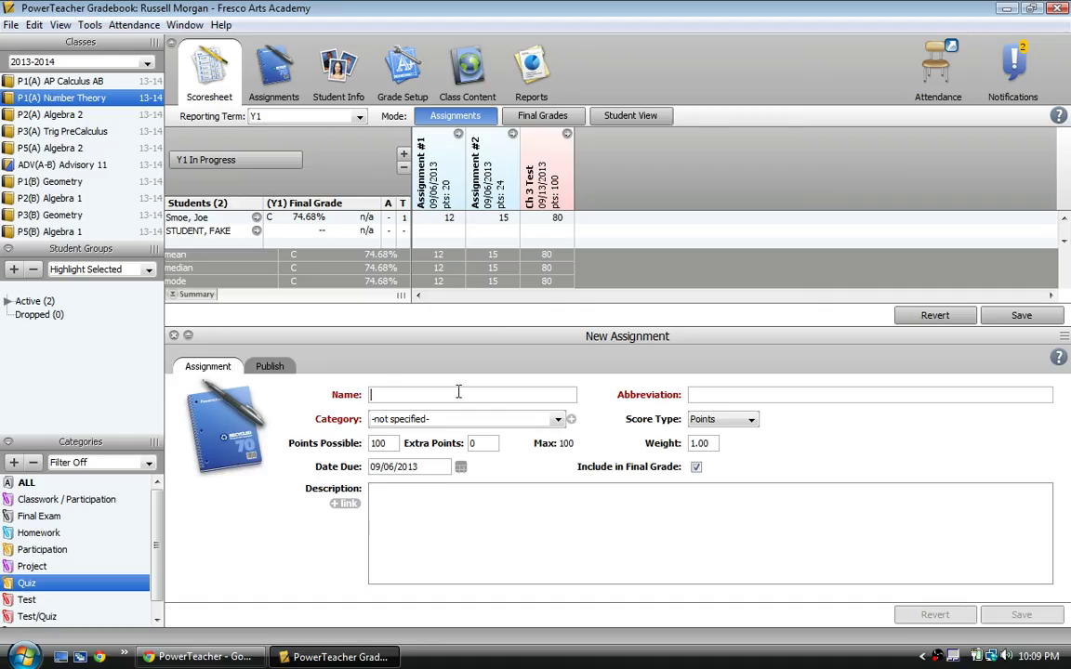
{"action": "type", "text": "Ch 7 Test"}
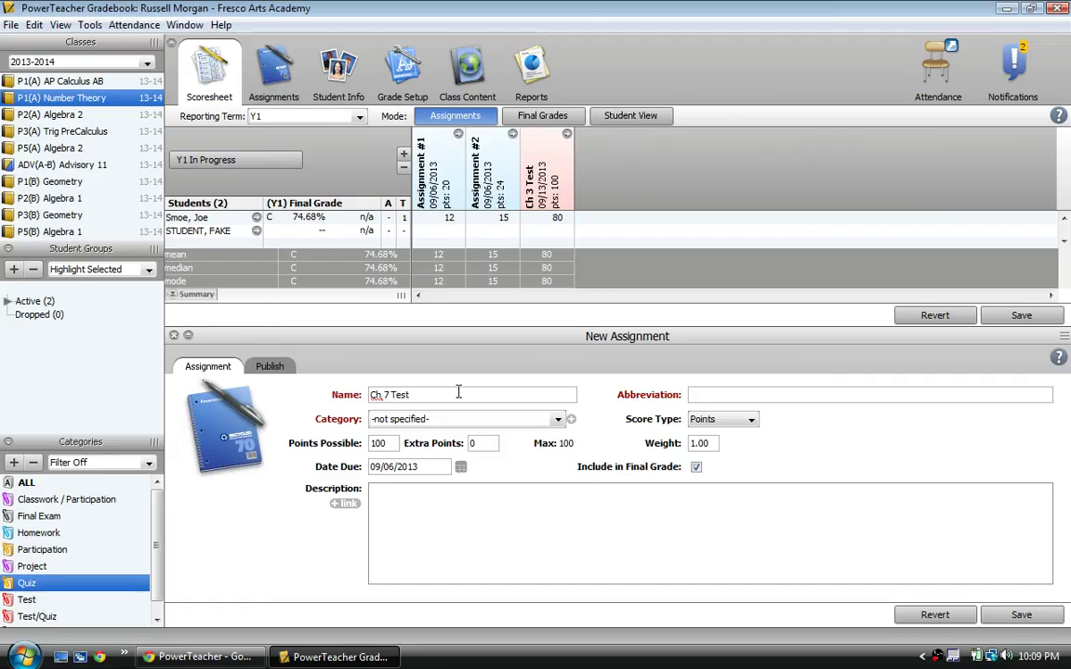
{"action": "key", "text": "Tab"}
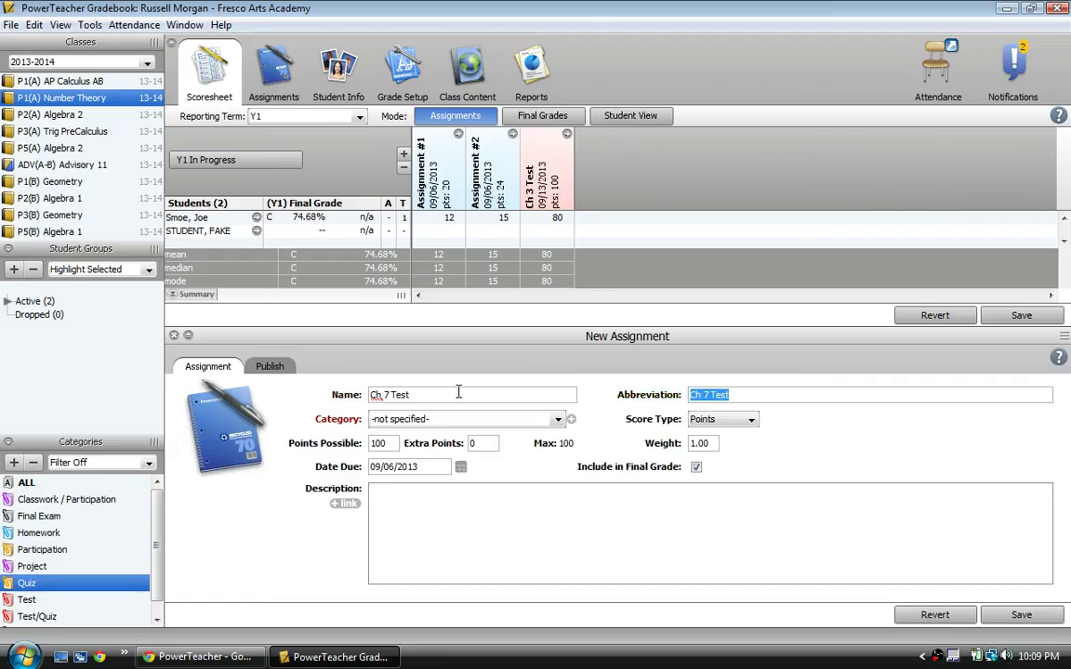
{"action": "left_click", "coordinate": [740, 397]}
{"action": "left_click", "coordinate": [498, 420]}
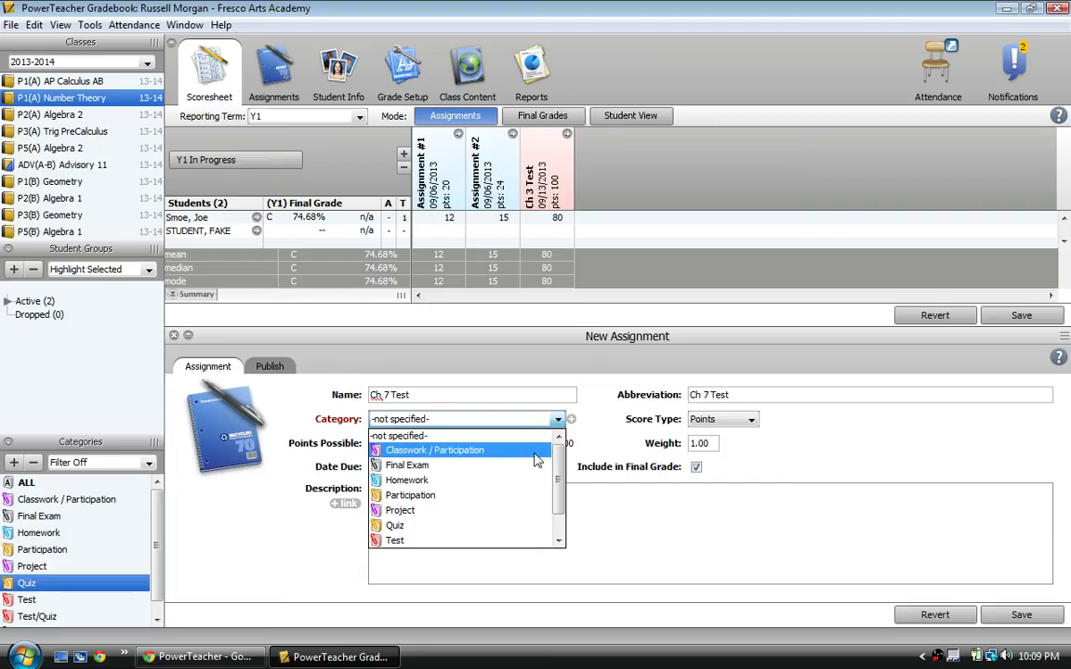
{"action": "scroll", "coordinate": [559, 496], "scroll_direction": "down", "scroll_amount": 1}
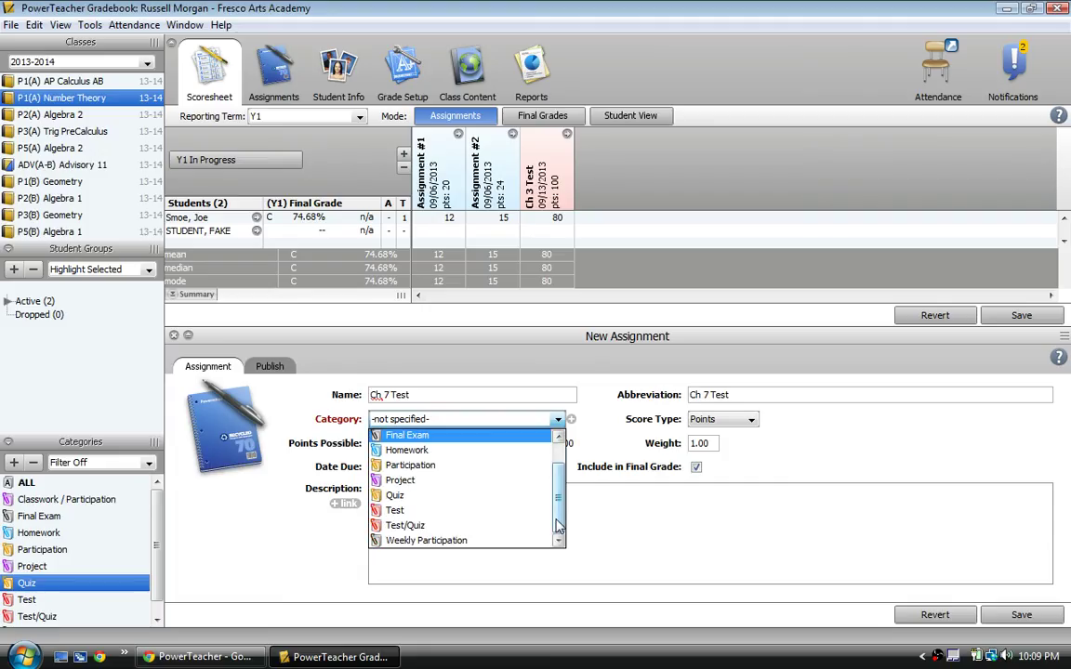
{"action": "left_click", "coordinate": [406, 527]}
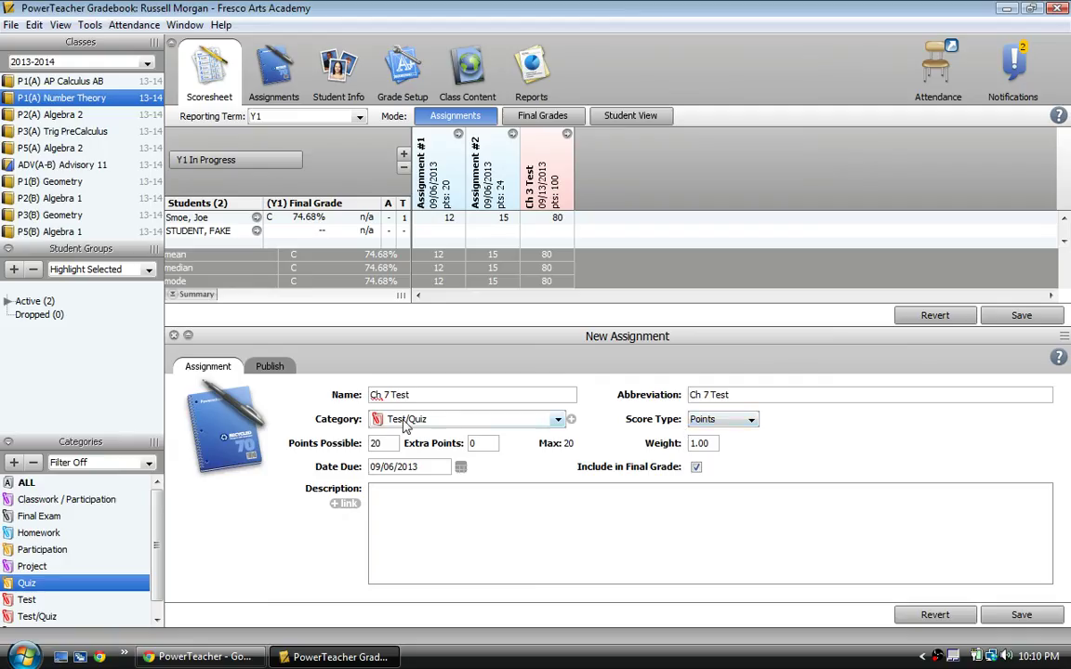
Keep the Points score type and final-grade inclusion, and set 80 points possible and 5 extra points for the new assignment
{"action": "left_click", "coordinate": [748, 424]}
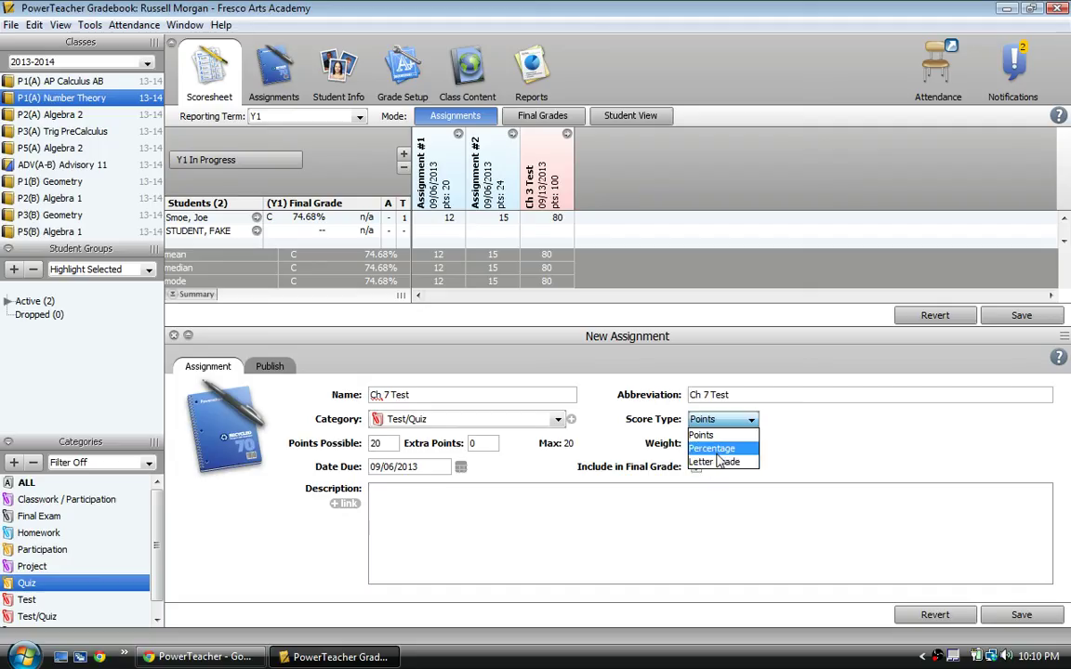
{"action": "left_click", "coordinate": [713, 437]}
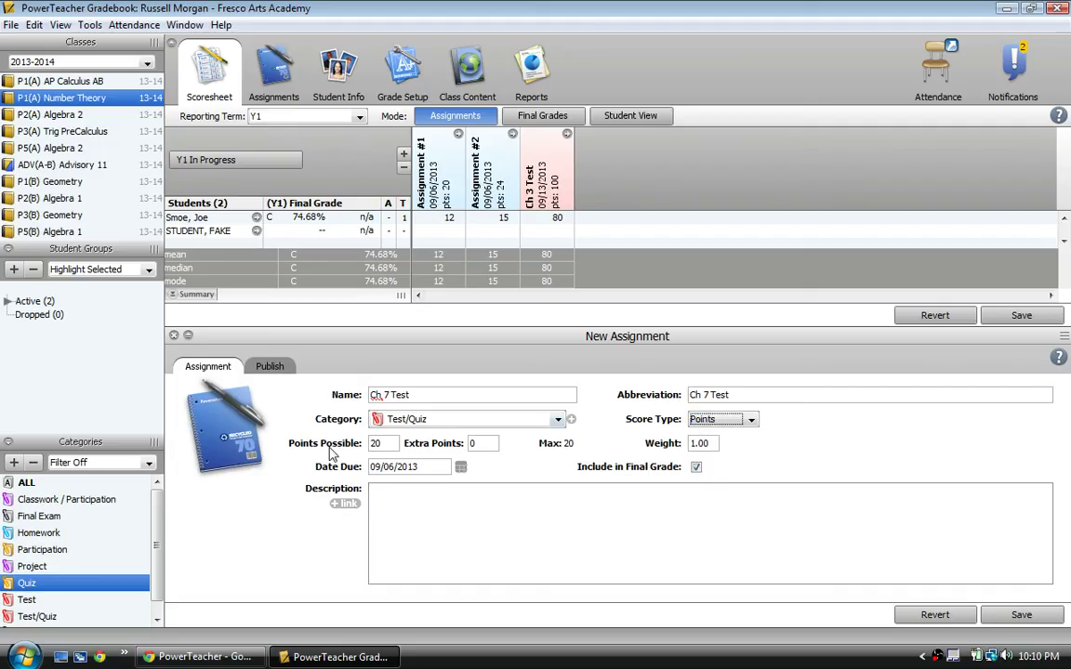
{"action": "left_click", "coordinate": [386, 443]}
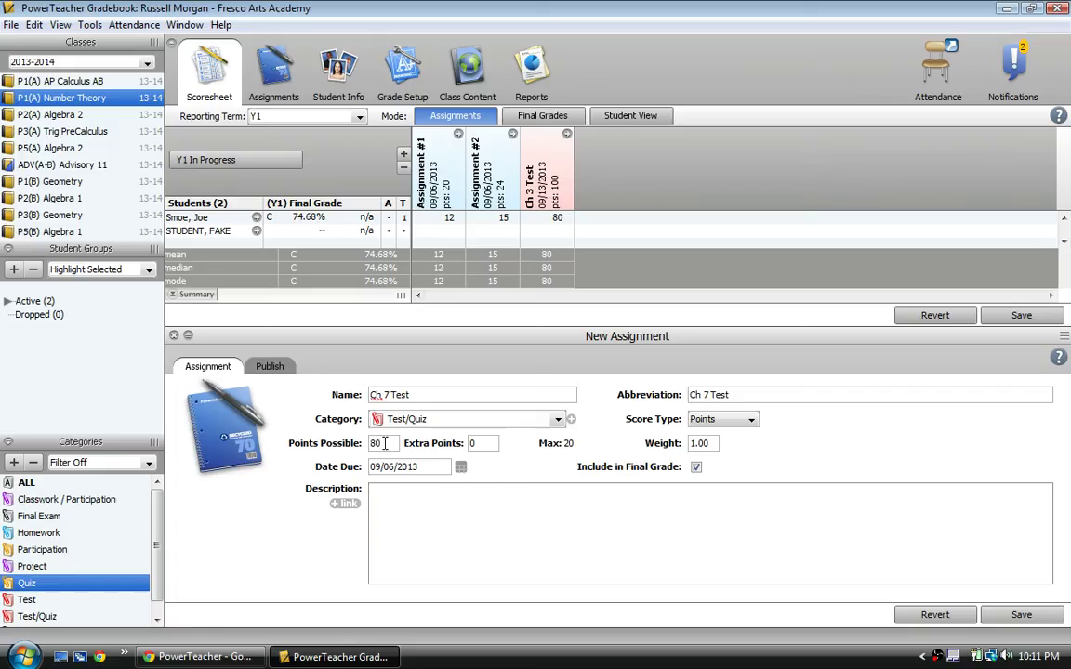
{"action": "left_click", "coordinate": [484, 443]}
{"action": "left_click", "coordinate": [391, 446]}
{"action": "left_click", "coordinate": [385, 446]}
{"action": "left_click", "coordinate": [698, 466]}
Try a weight of .5 for the new assignment, and return the weight to 1
{"action": "double_click", "coordinate": [710, 443]}
{"action": "type", "text": ".5"}
{"action": "key", "text": "Tab"}
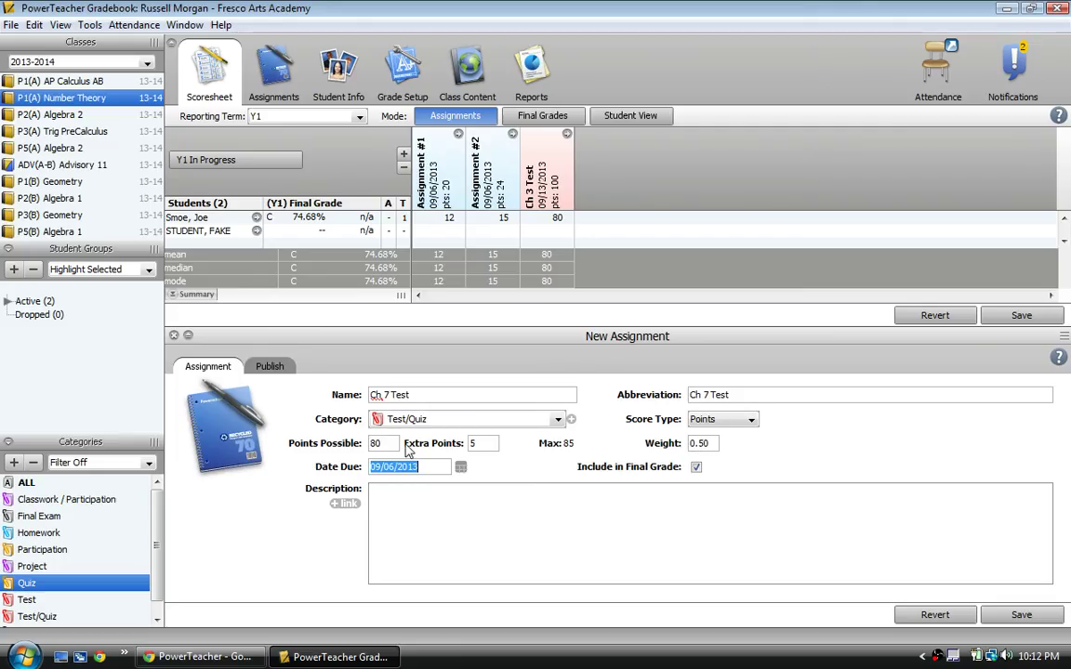
{"action": "left_click", "coordinate": [699, 444]}
{"action": "type", "text": "1"}
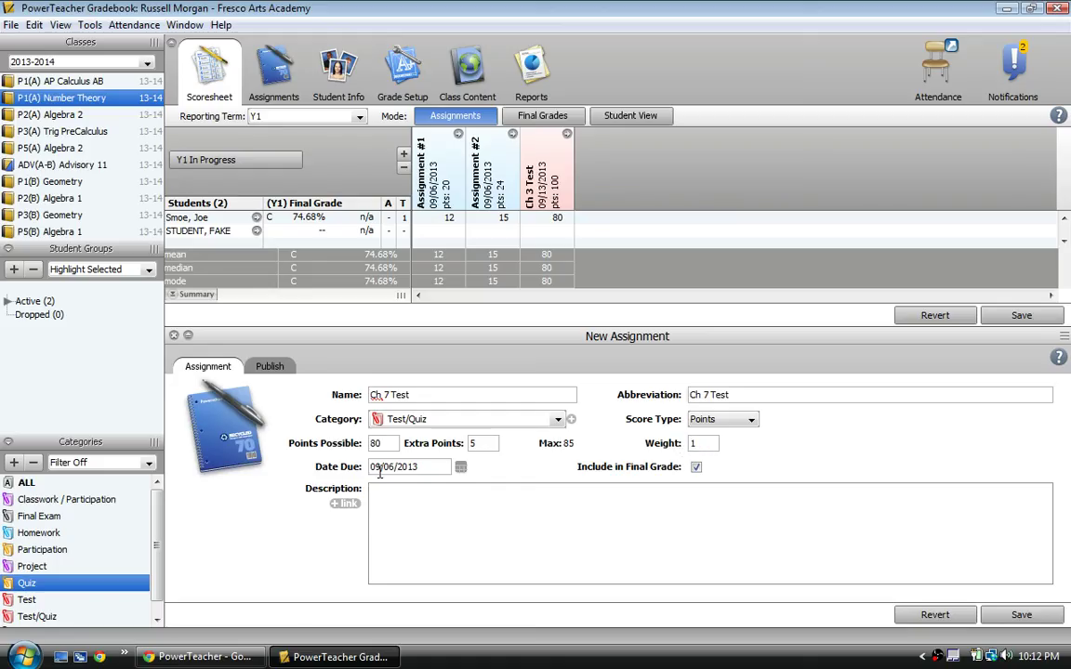
Look at the due-date calendar without picking a date, leave the description empty and save the Ch 7 Test assignment
{"action": "left_click", "coordinate": [461, 469]}
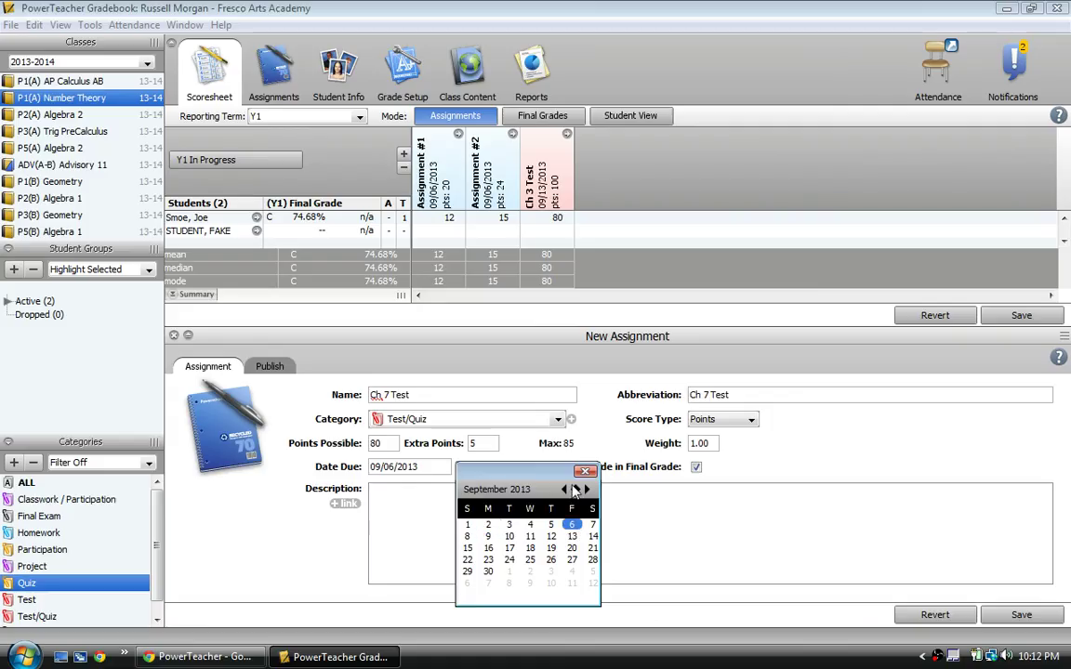
{"action": "left_click", "coordinate": [523, 434]}
{"action": "left_click", "coordinate": [400, 501]}
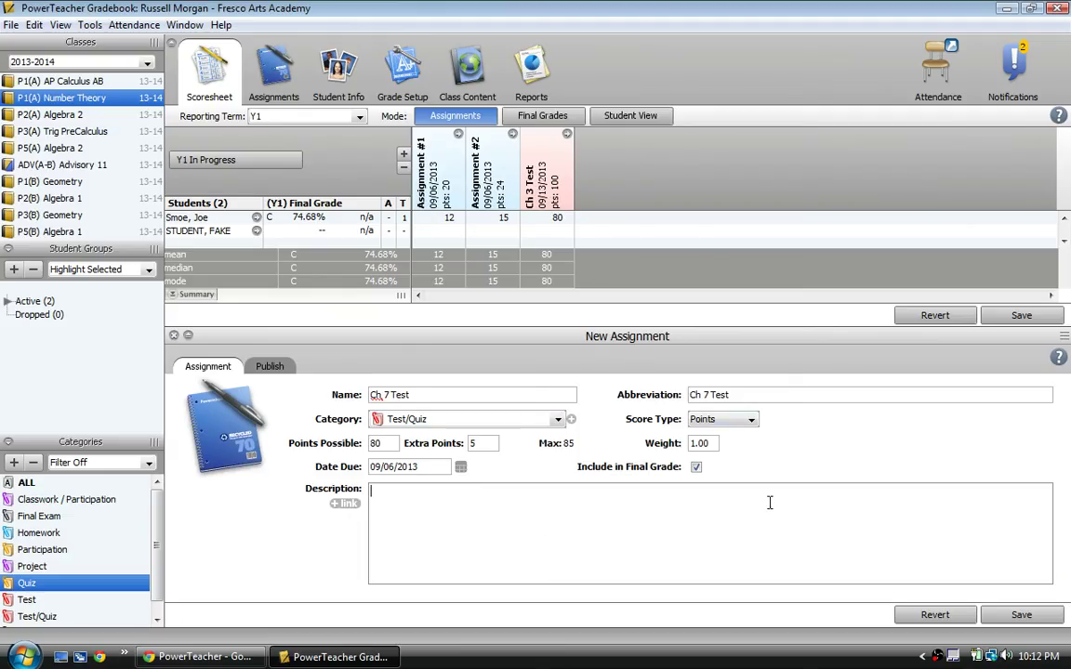
{"action": "left_click", "coordinate": [1004, 621]}
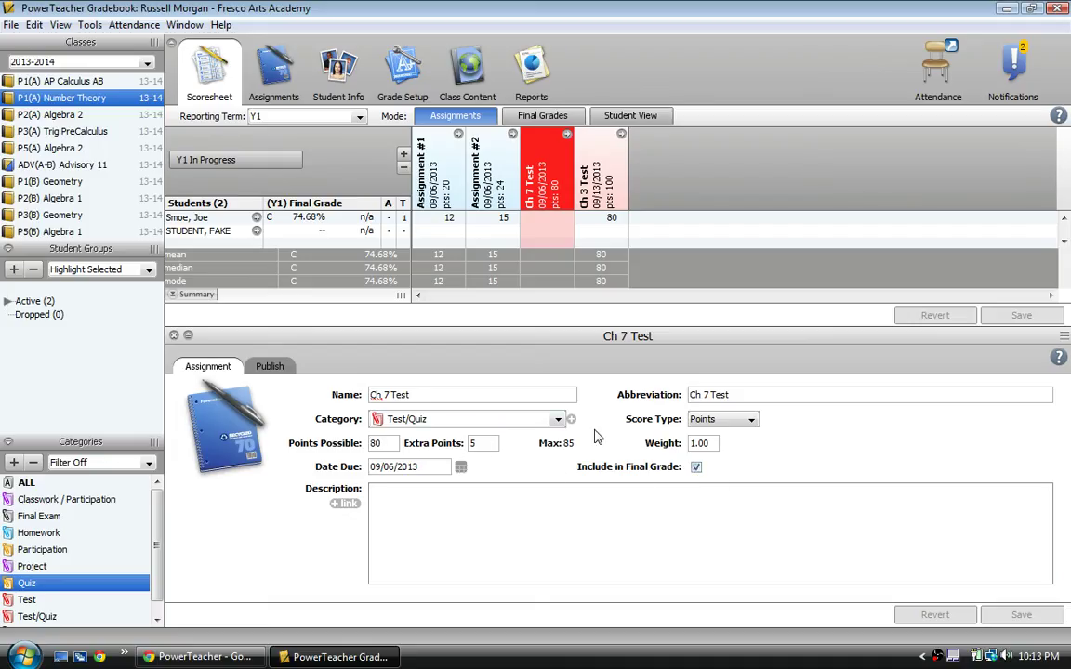
Examine the final-grade inclusion and publishing options of Ch 7 Test, keep publishing on Immediately, and close the assignment details
{"action": "left_click", "coordinate": [696, 467]}
{"action": "left_click", "coordinate": [697, 467]}
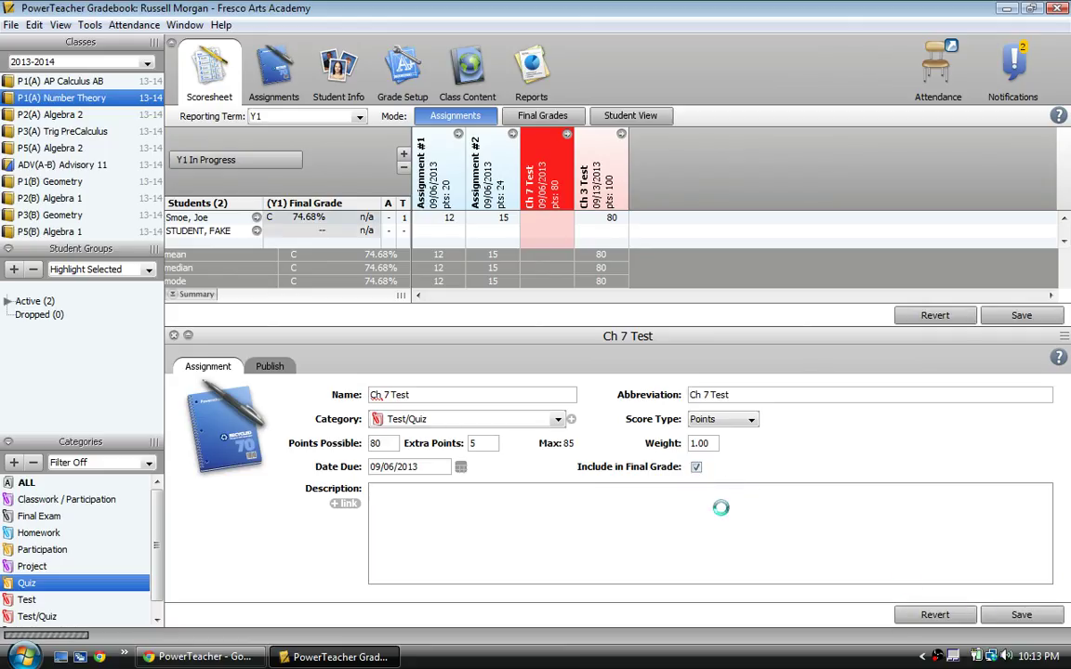
{"action": "left_click", "coordinate": [269, 368]}
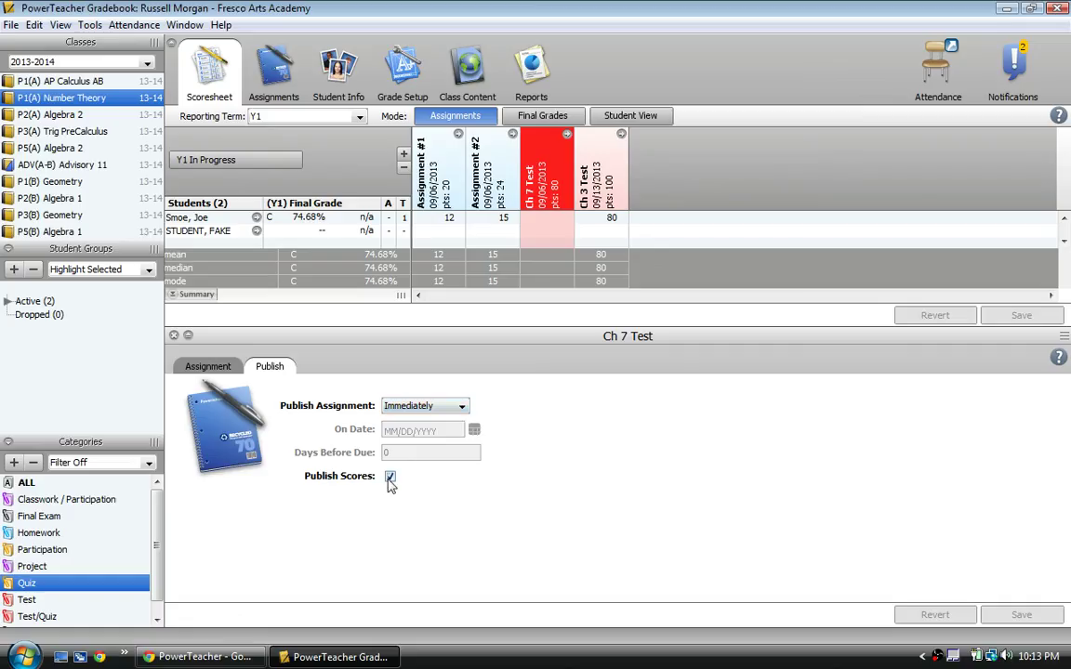
{"action": "left_click", "coordinate": [456, 409]}
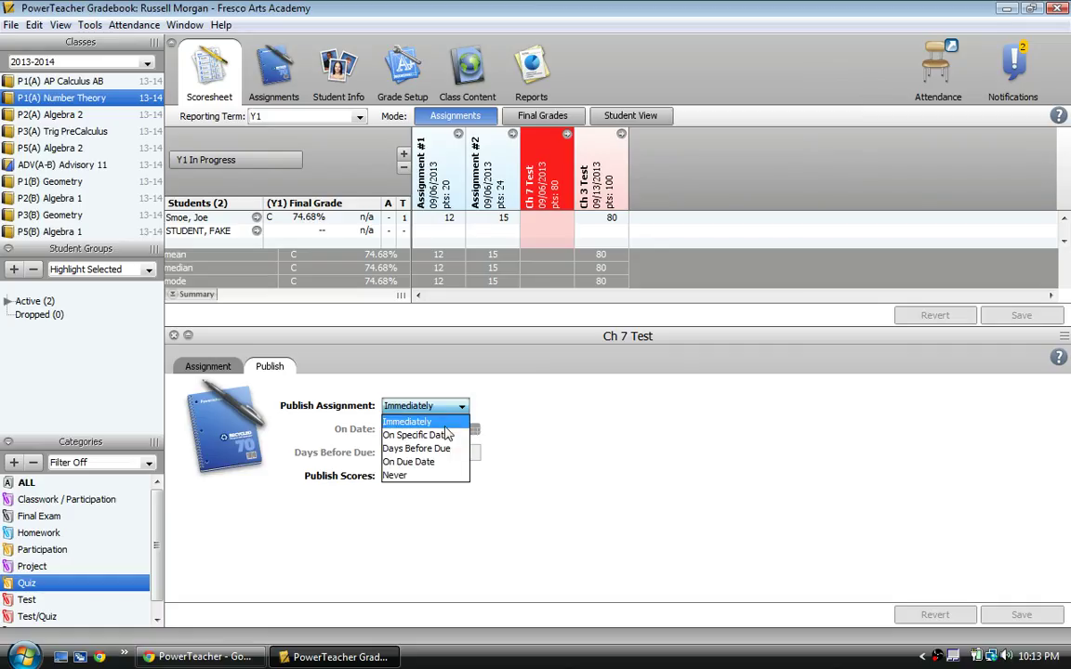
{"action": "left_click", "coordinate": [445, 430]}
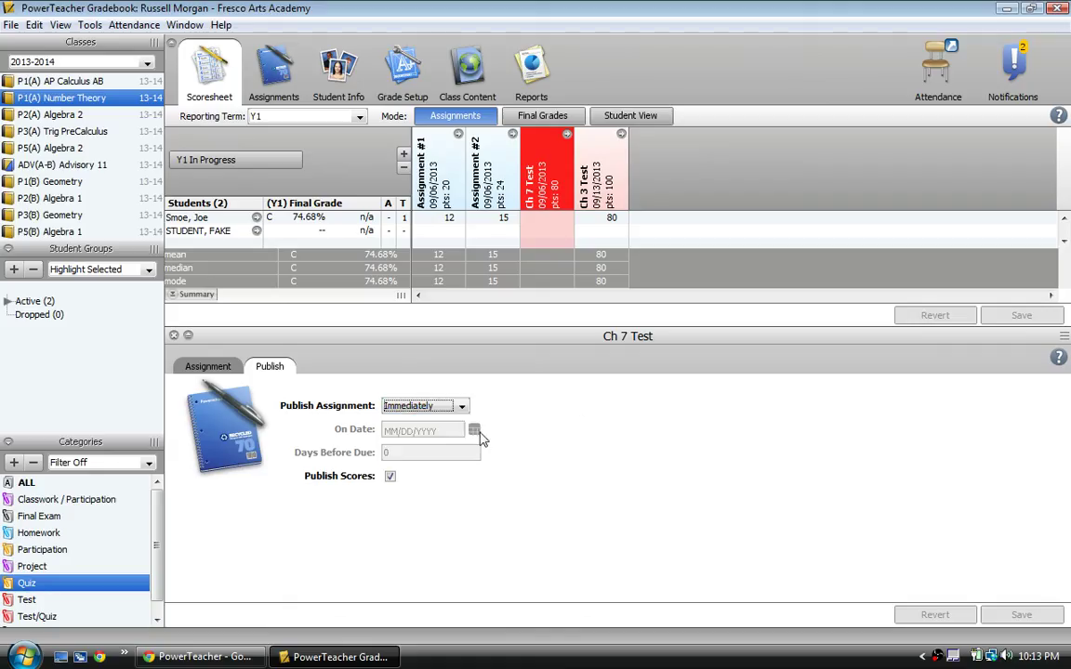
{"action": "left_click", "coordinate": [207, 366]}
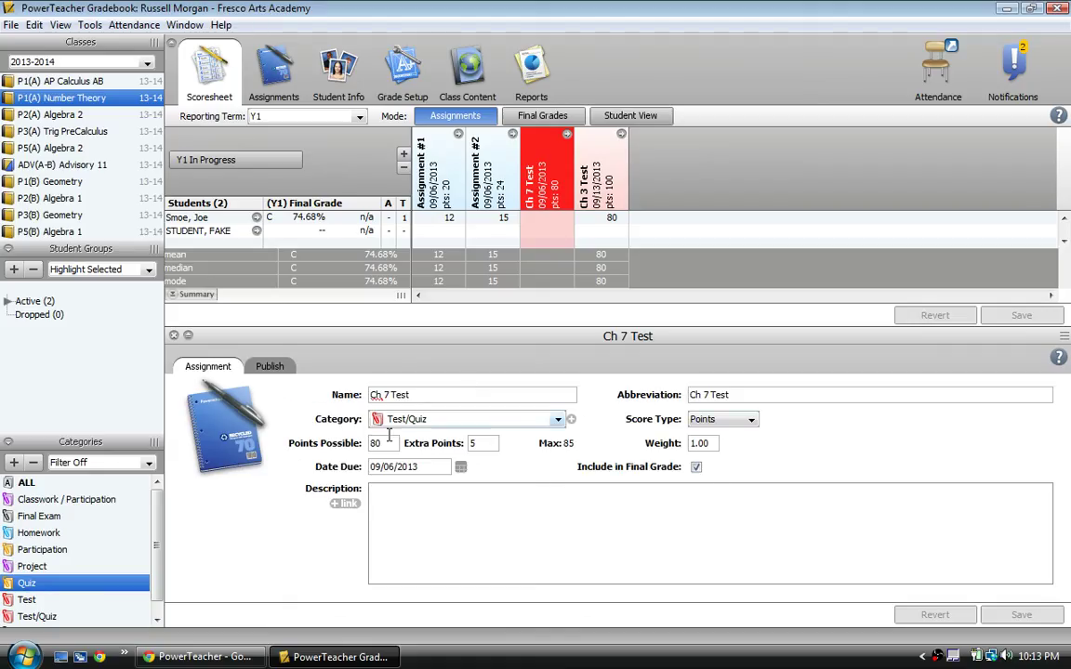
{"action": "left_click", "coordinate": [174, 336]}
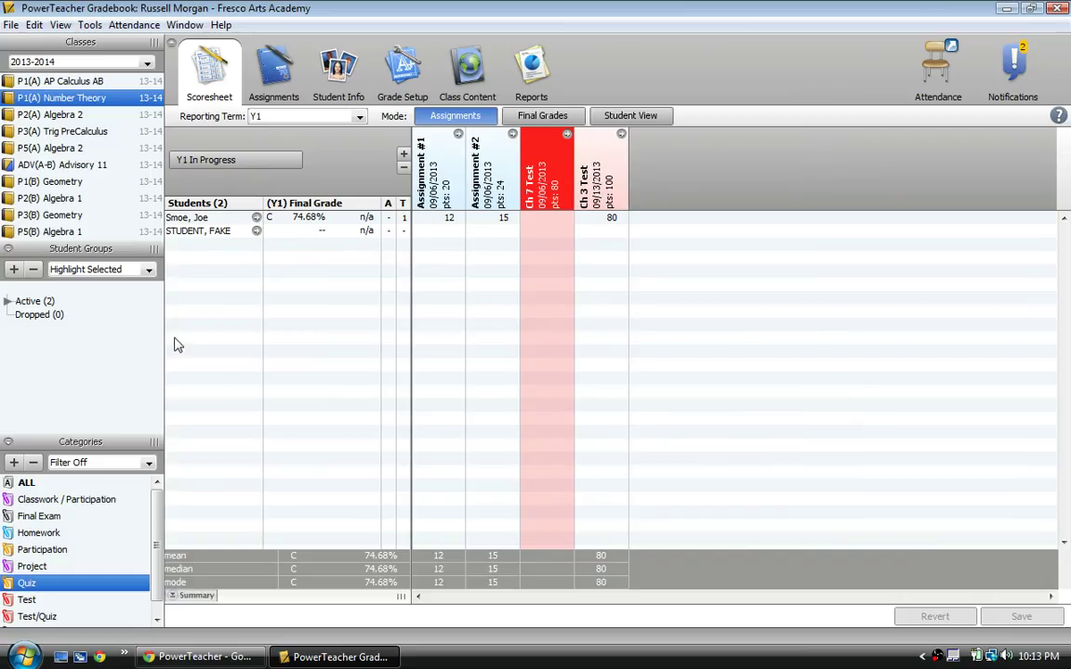
Enter a score of 70 on Ch 7 Test for the first student in the scoresheet
{"action": "left_click", "coordinate": [546, 220]}
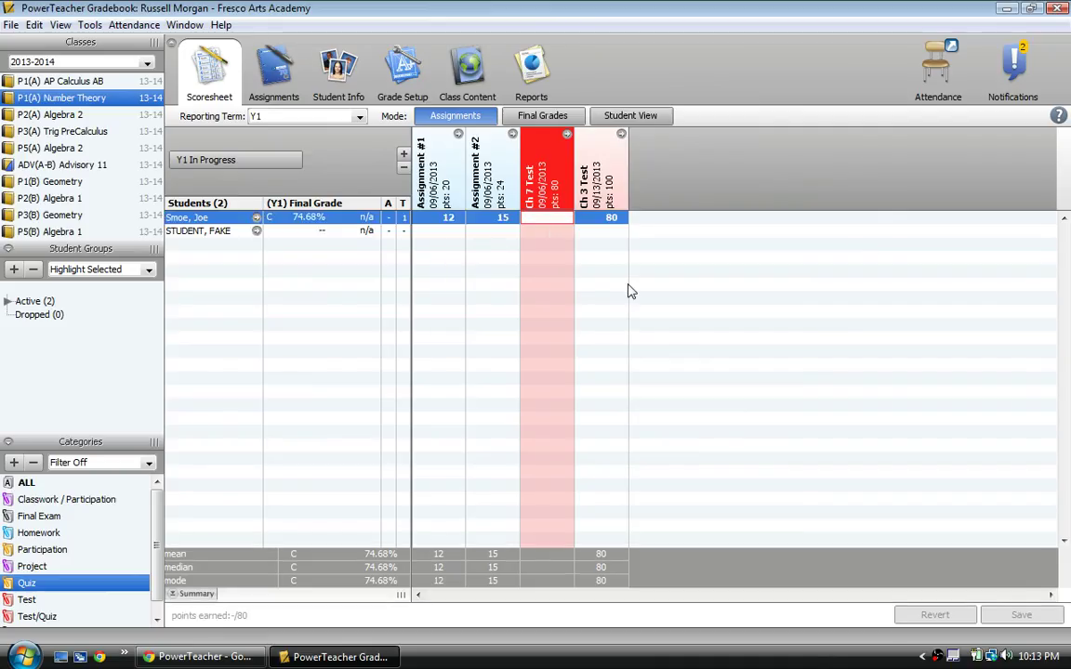
{"action": "type", "text": "70"}
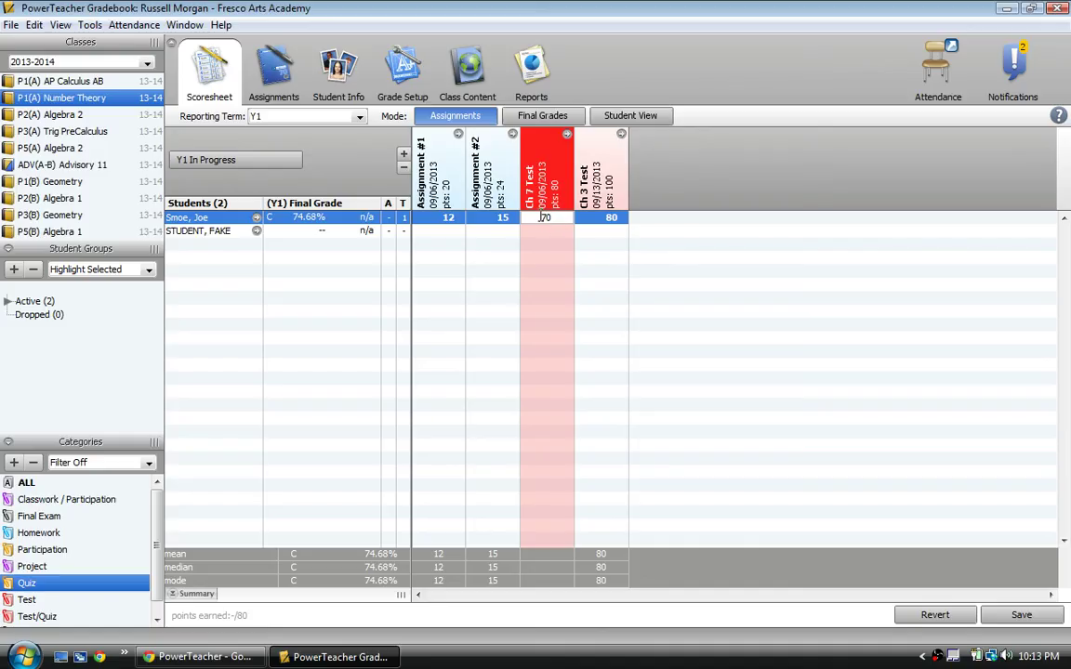
{"action": "left_click", "coordinate": [502, 223]}
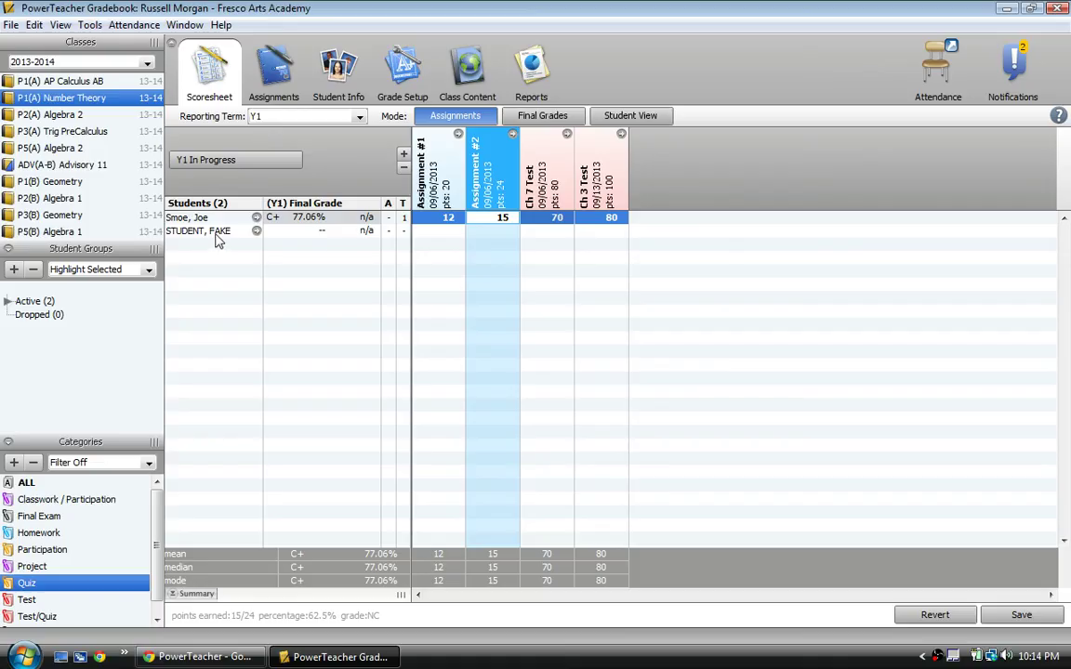
Enter scores of 20 on Assignment #1 and 24 on Assignment #2 for the second student
{"action": "key", "text": "Down"}
{"action": "key", "text": "Left"}
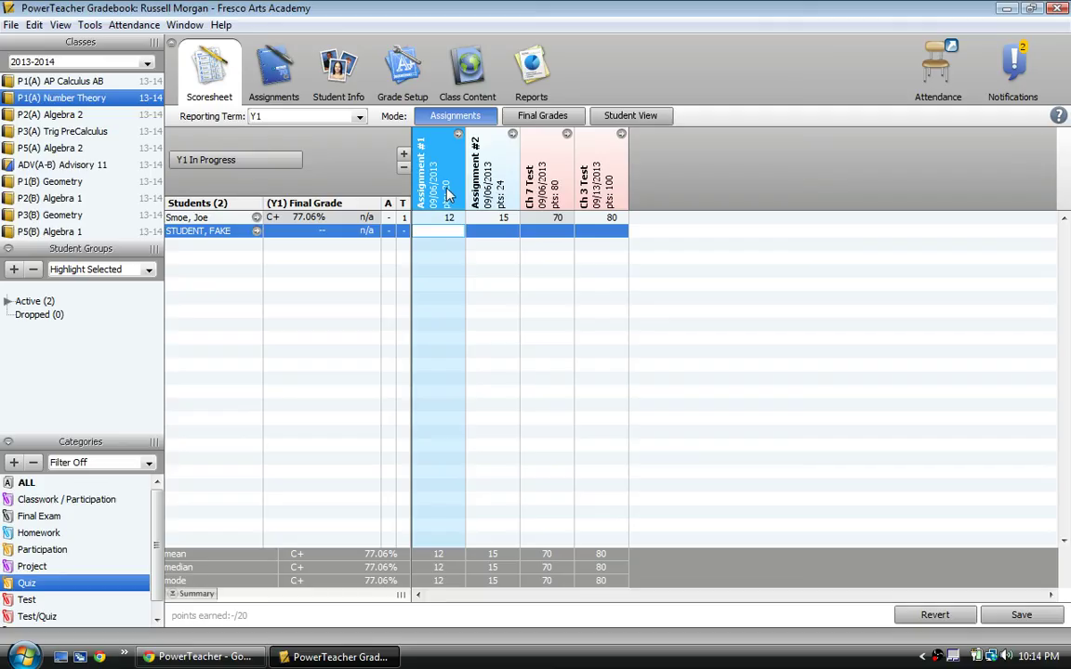
{"action": "type", "text": "20"}
{"action": "key", "text": "Tab"}
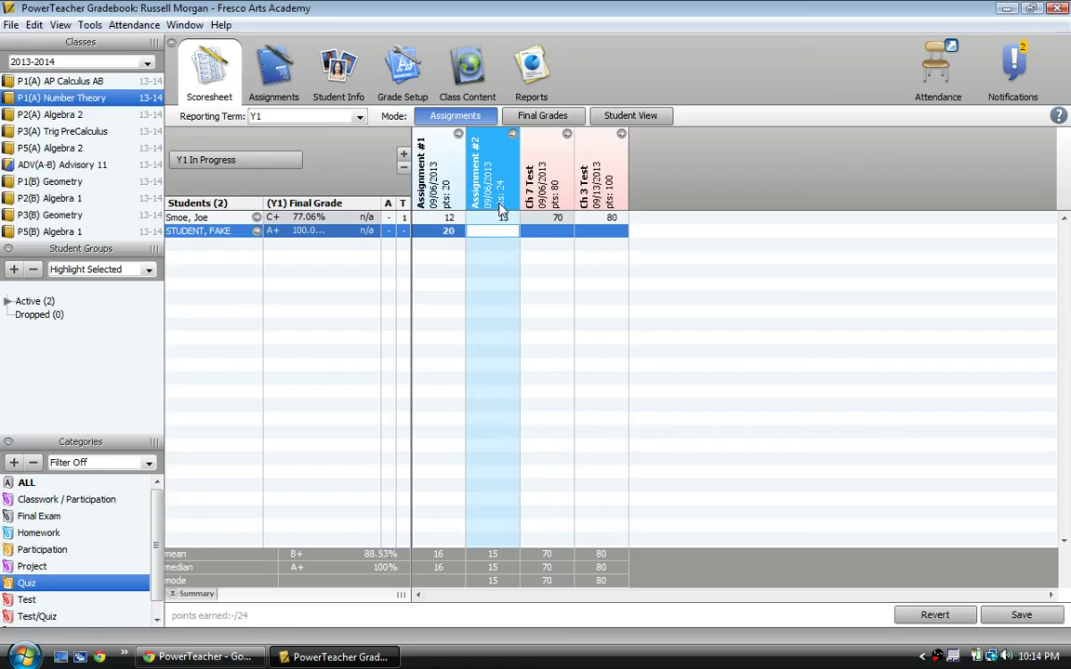
{"action": "type", "text": "24"}
{"action": "key", "text": "Tab"}
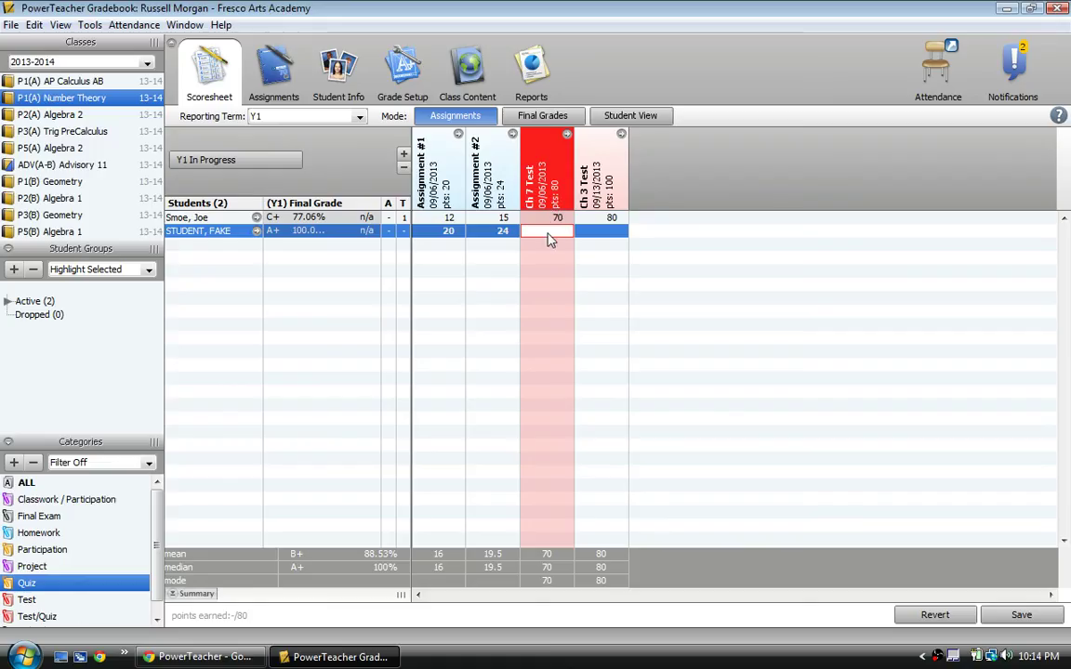
{"action": "key", "text": "Tab"}
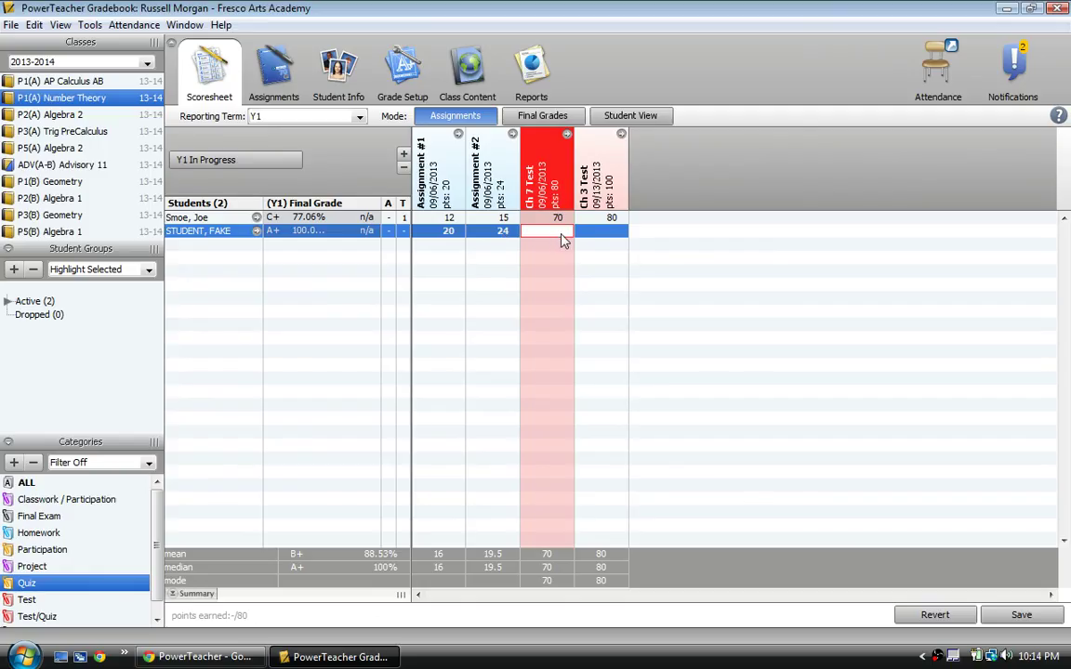
Enter a score of 0 on Ch 7 Test for the second student and save the scoresheet
{"action": "type", "text": "0"}
{"action": "key", "text": "Tab"}
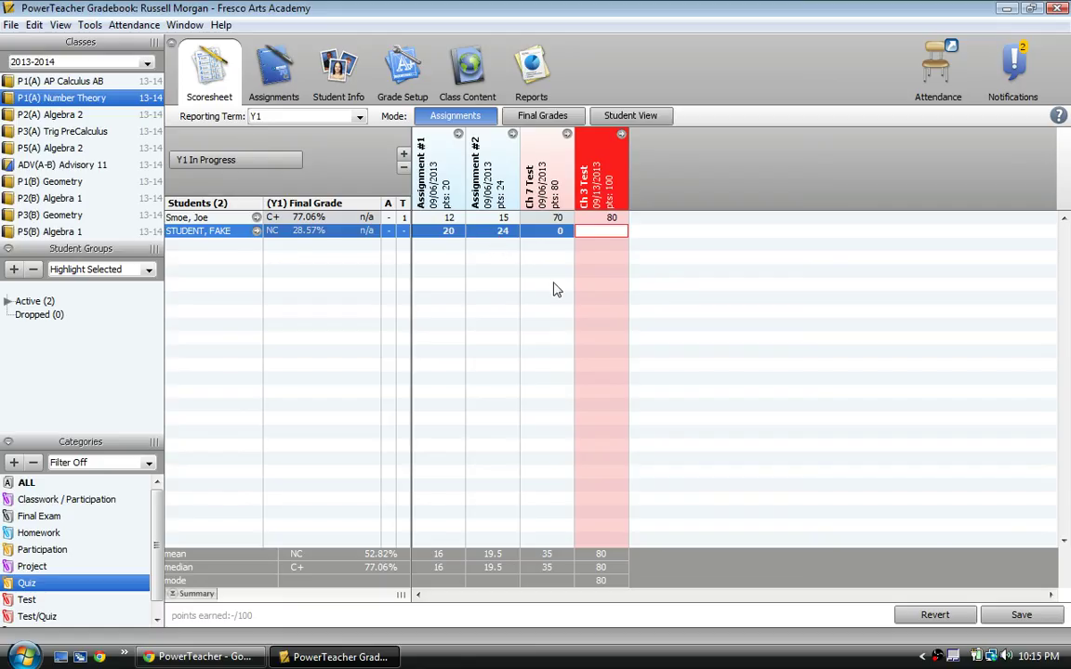
{"action": "left_click", "coordinate": [988, 614]}
{"action": "left_click", "coordinate": [566, 304]}
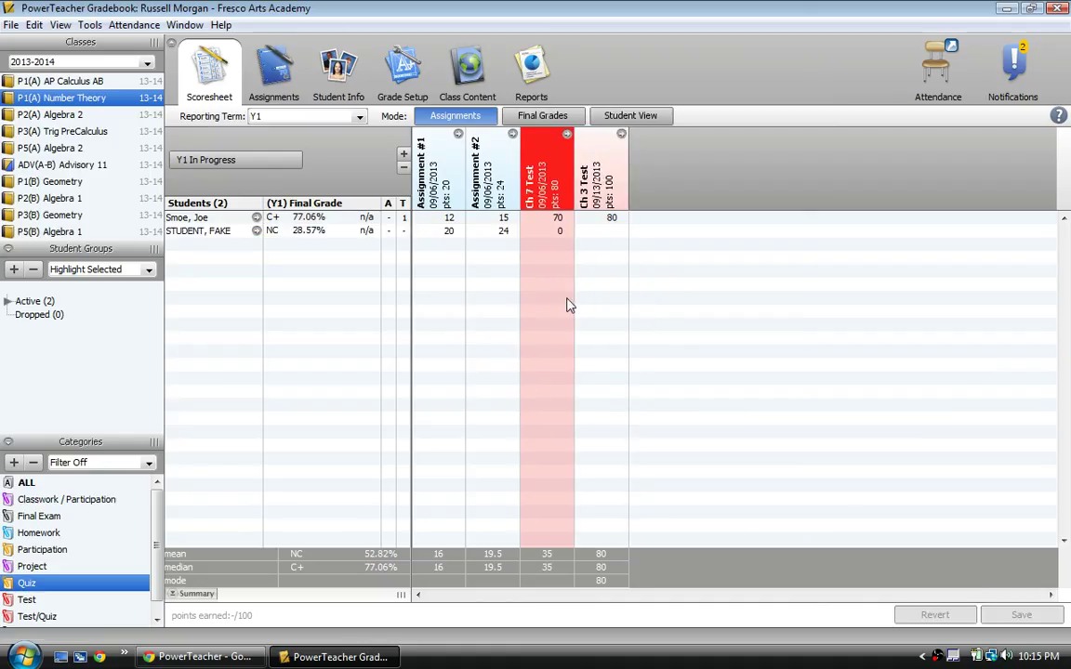
Enter a score of 90 on Ch 3 Test for the second student
{"action": "left_click", "coordinate": [590, 232]}
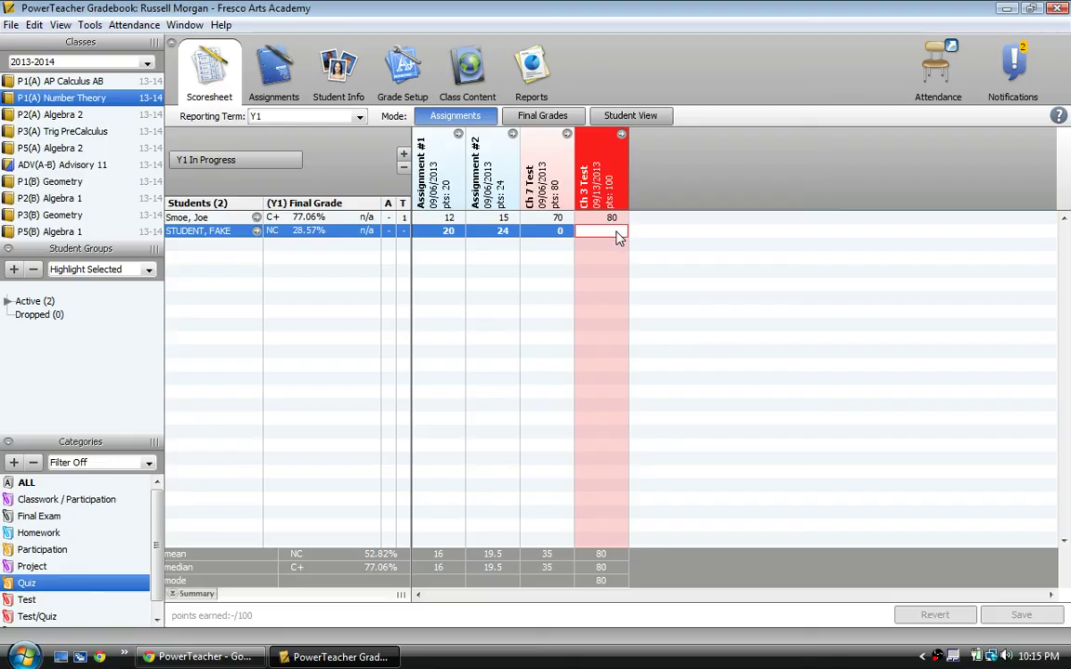
{"action": "type", "text": "90"}
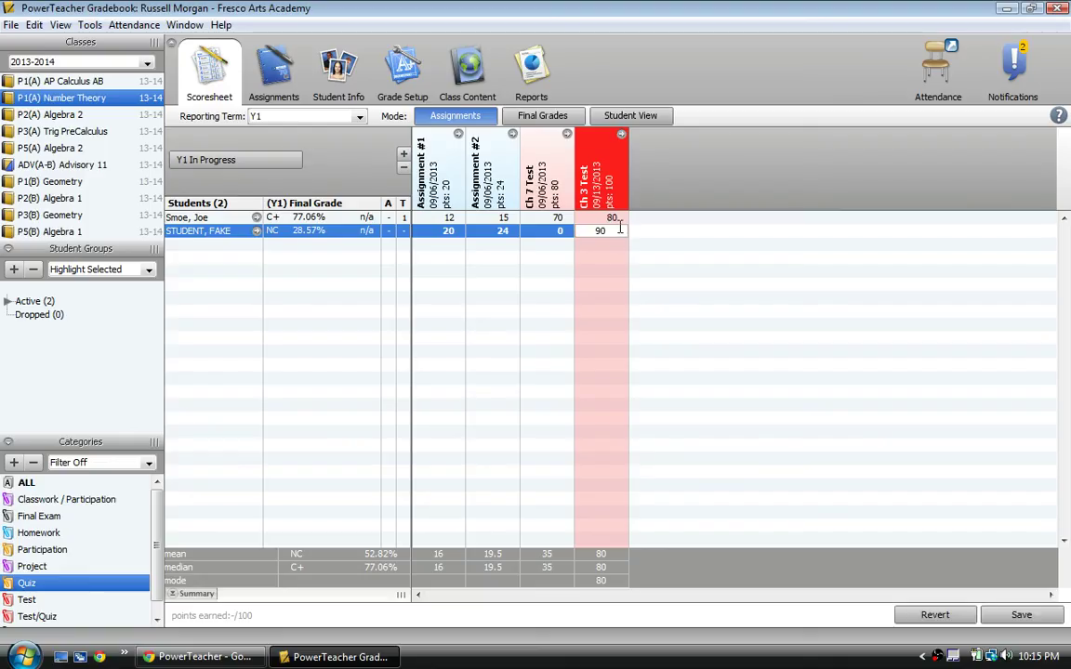
{"action": "key", "text": "Left"}
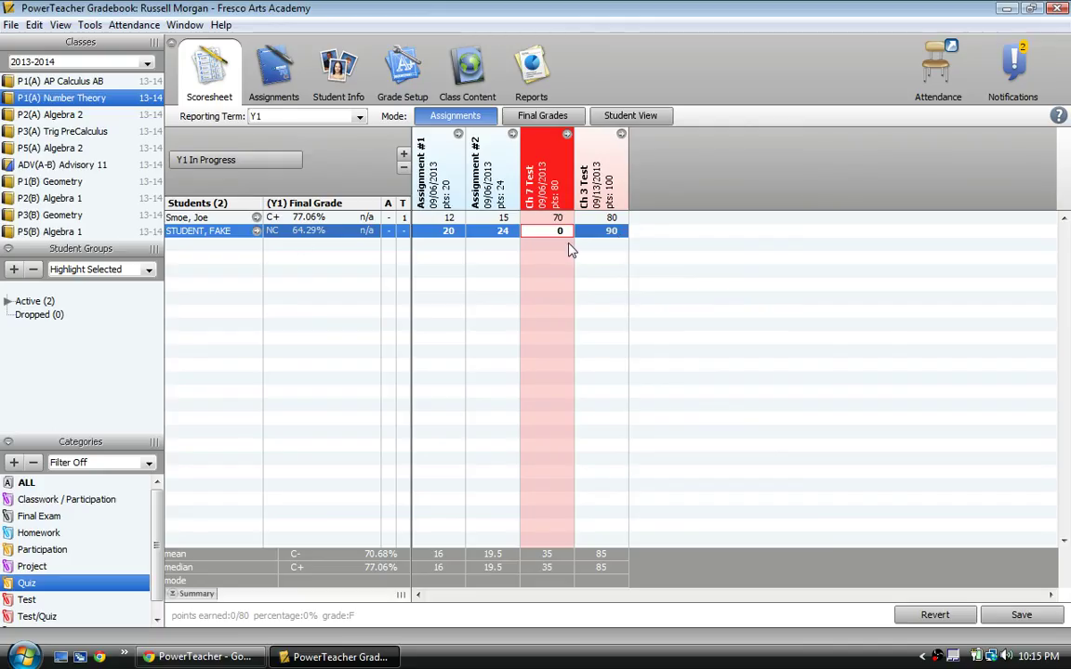
Check the assignment details of Ch 7 Test, including its extra points, then close them and save the modified scores
{"action": "double_click", "coordinate": [545, 183]}
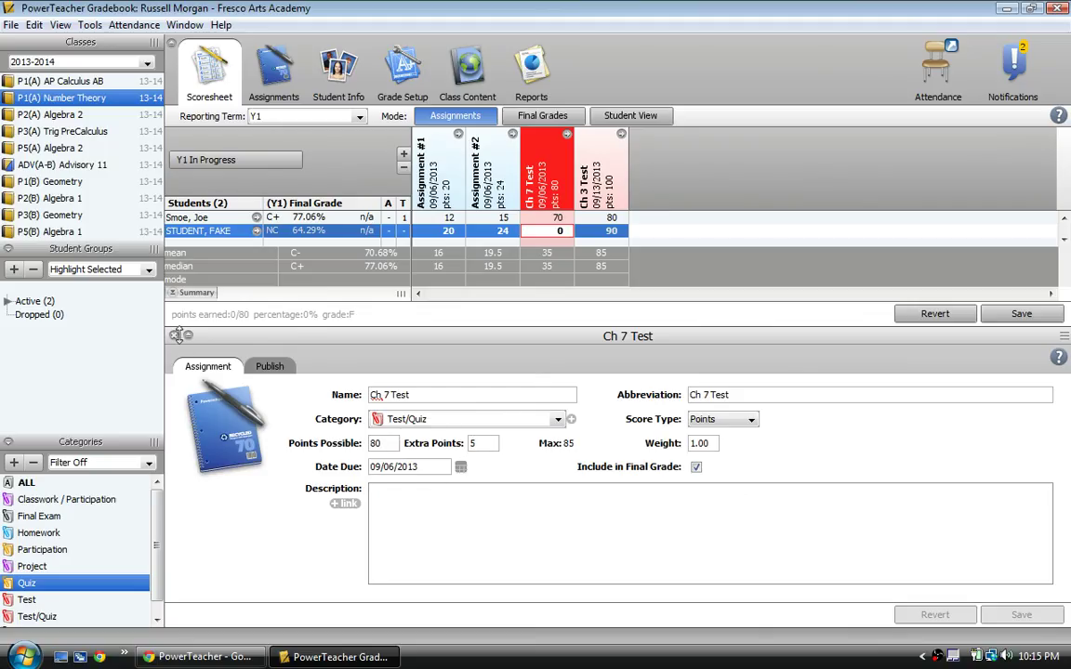
{"action": "left_click", "coordinate": [166, 305]}
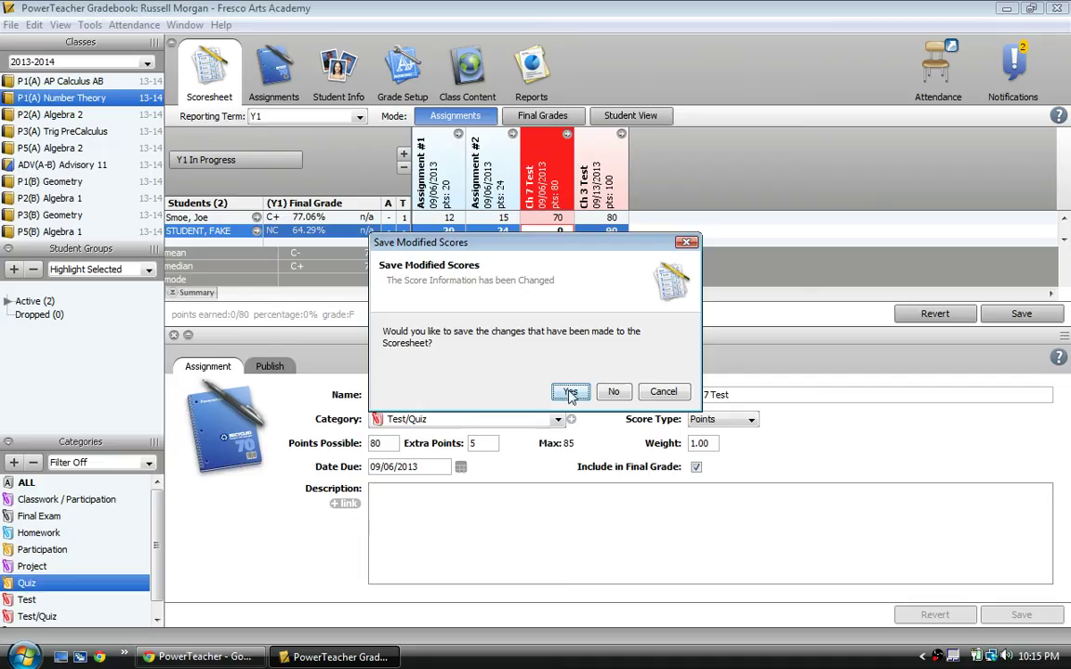
{"action": "left_click", "coordinate": [572, 392]}
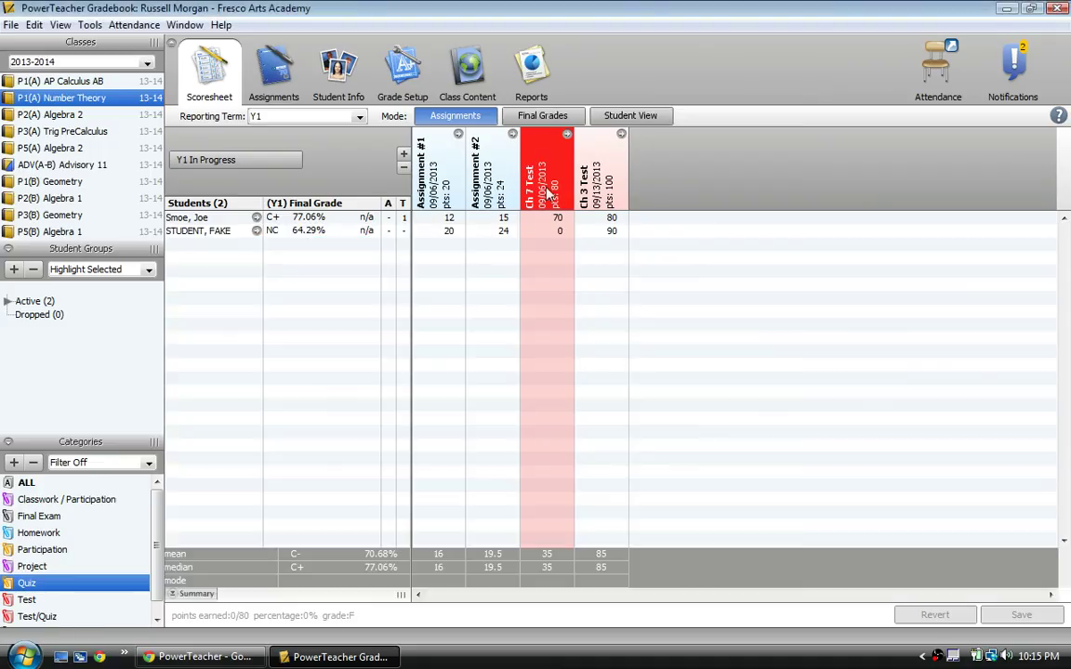
Set the second student's Ch 7 Test score to 82, using part of the allowed extra points
{"action": "left_click", "coordinate": [555, 233]}
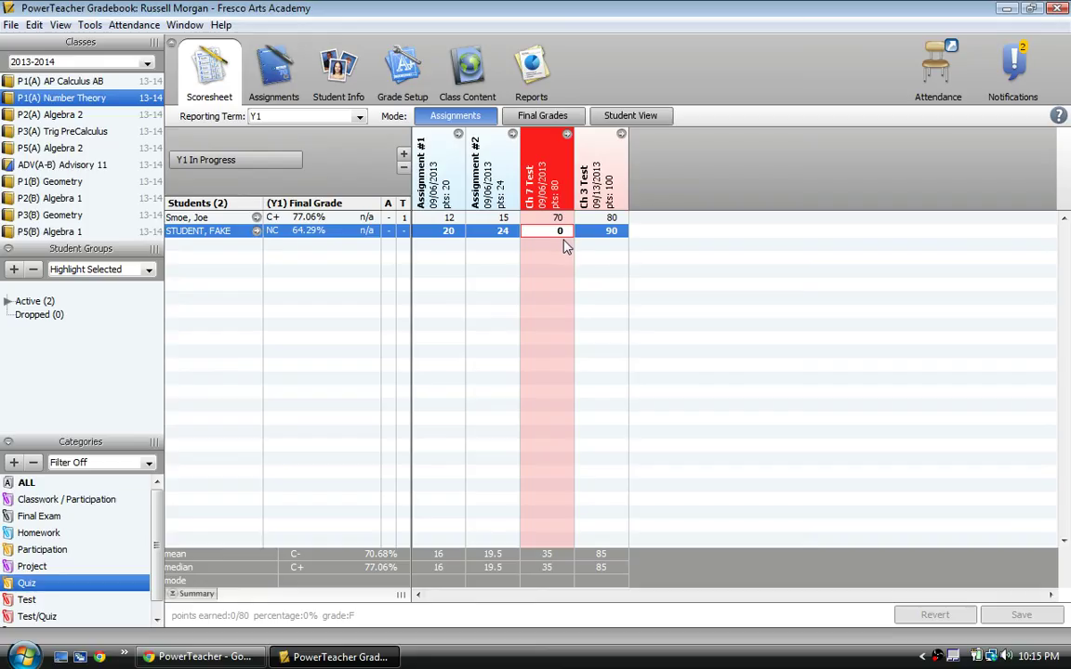
{"action": "type", "text": "0"}
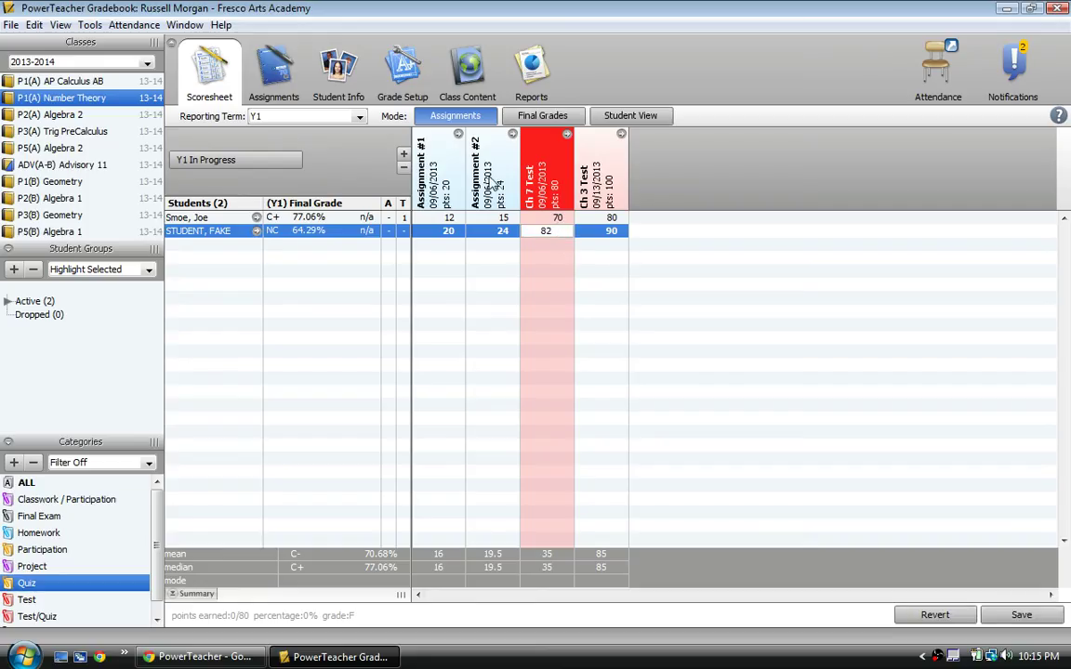
{"action": "key", "text": "Tab"}
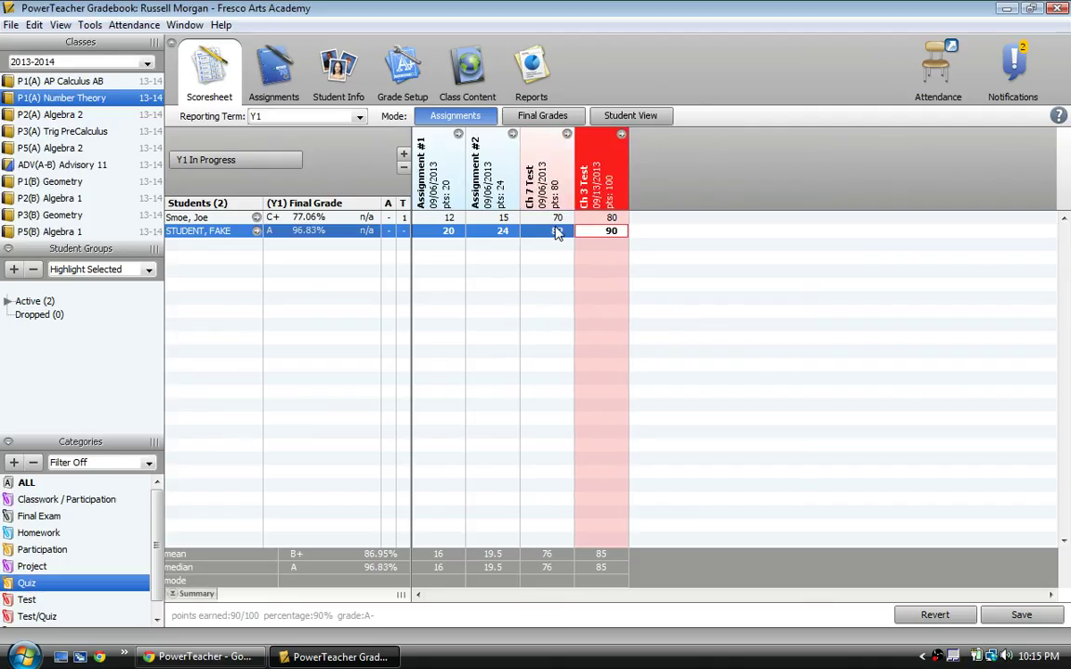
Try to set the second student's Ch 7 Test score to 86, above the assignment's maximum
{"action": "left_click", "coordinate": [557, 232]}
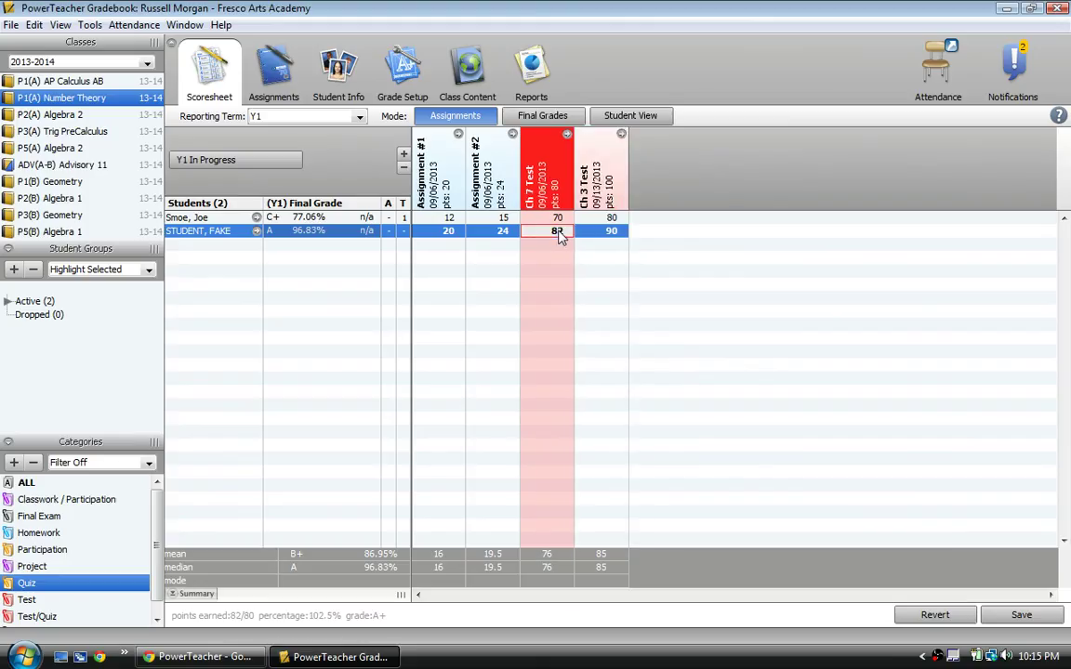
{"action": "type", "text": "8"}
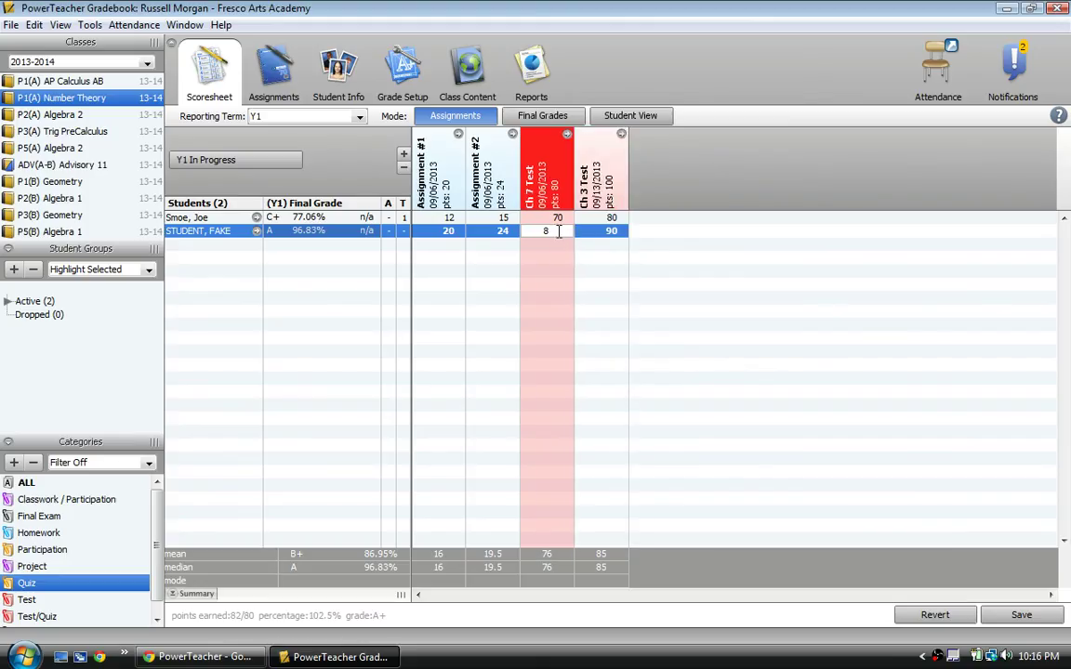
{"action": "key", "text": "Return"}
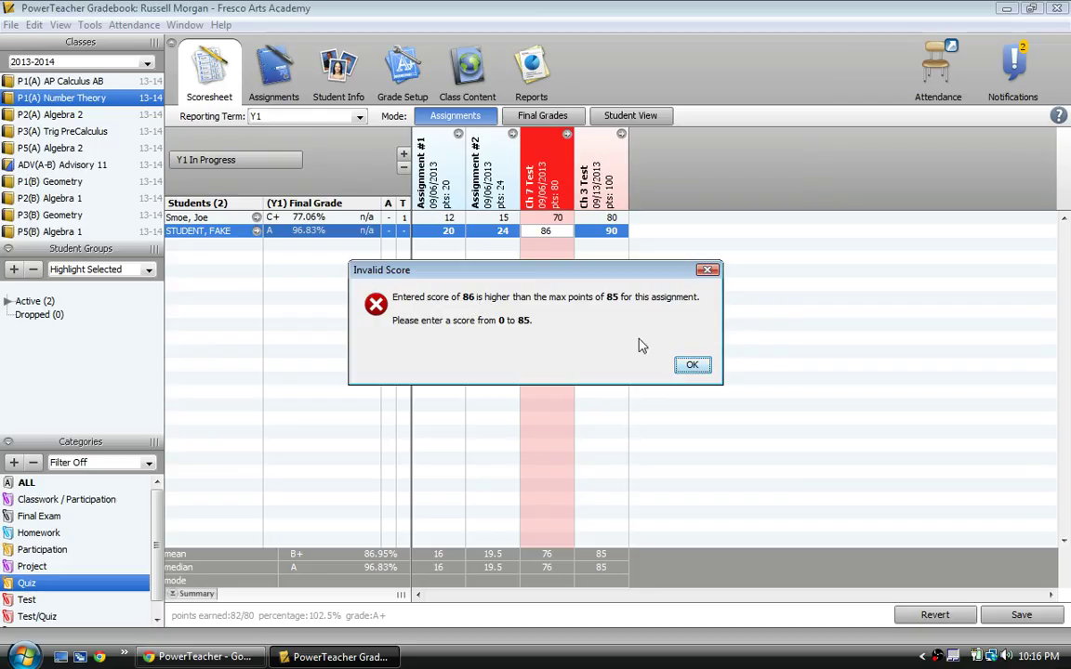
{"action": "left_click", "coordinate": [692, 364]}
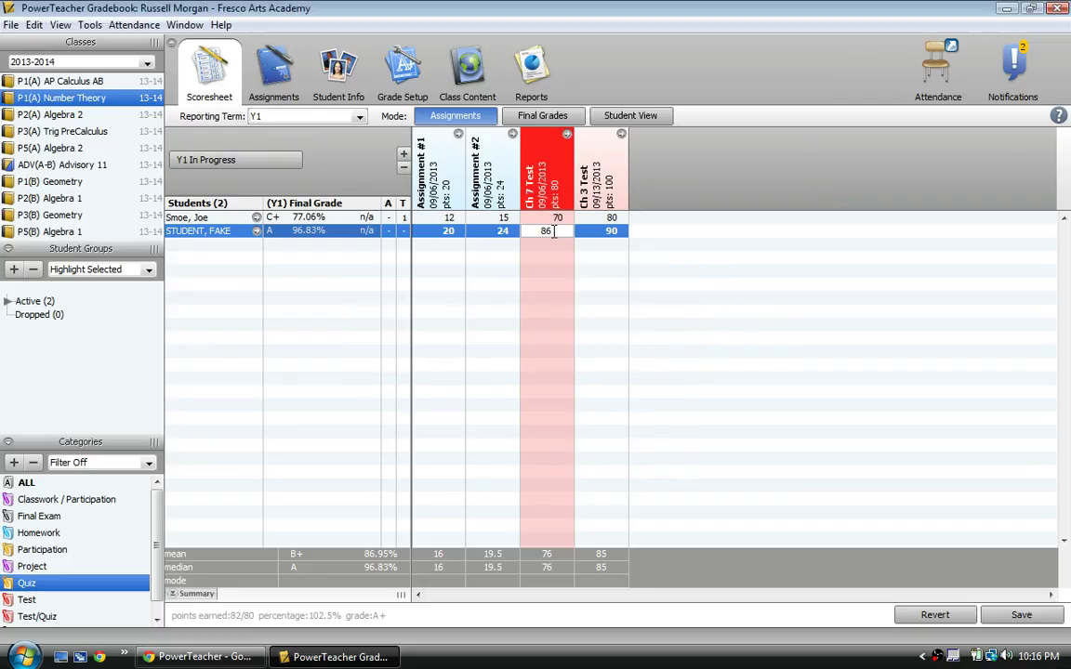
Set the second student's Ch 7 Test score to 80 and save the scoresheet
{"action": "key", "text": "BackSpace"}
{"action": "type", "text": "0"}
{"action": "left_click", "coordinate": [594, 237]}
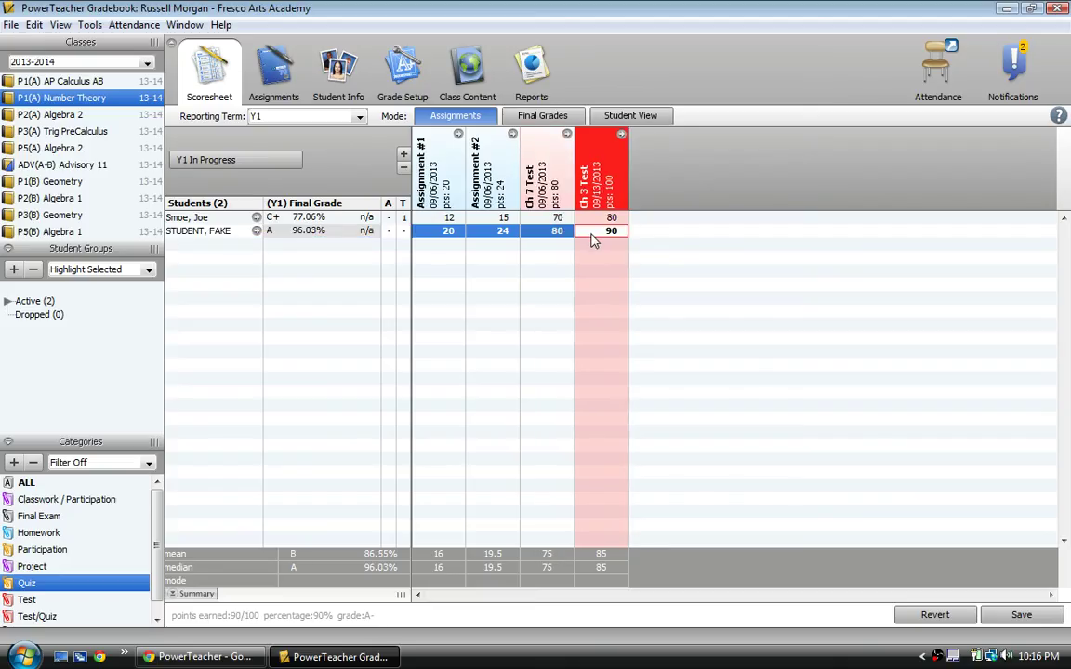
{"action": "left_click", "coordinate": [1012, 615]}
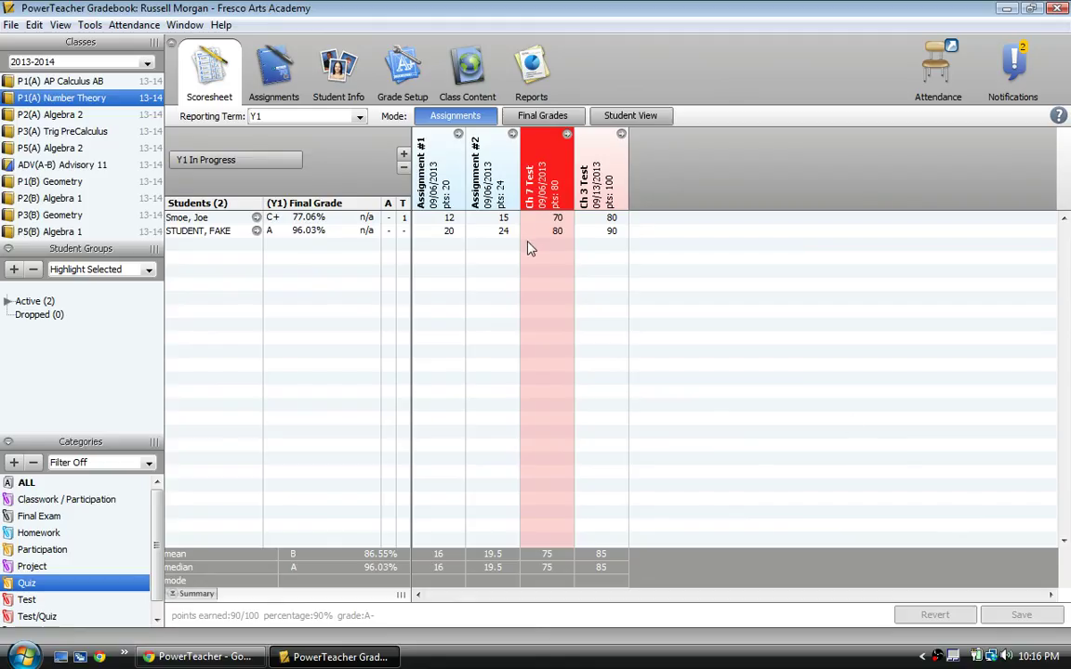
Clear both students' scores on Ch 3 Test and save the scoresheet
{"action": "left_click", "coordinate": [603, 223]}
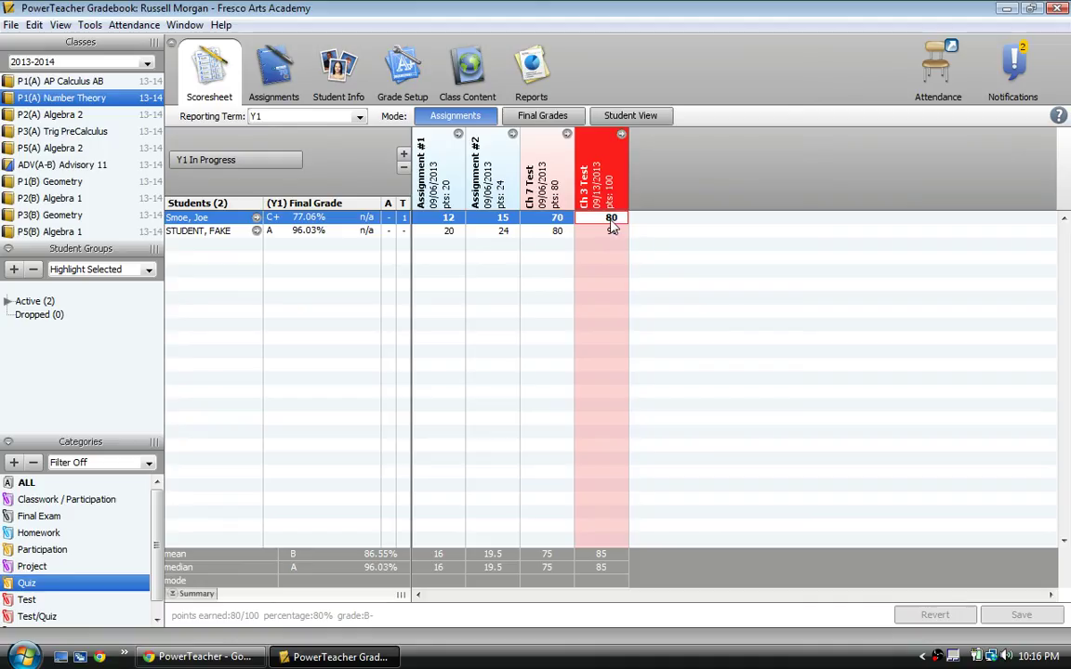
{"action": "key", "text": "BackSpace"}
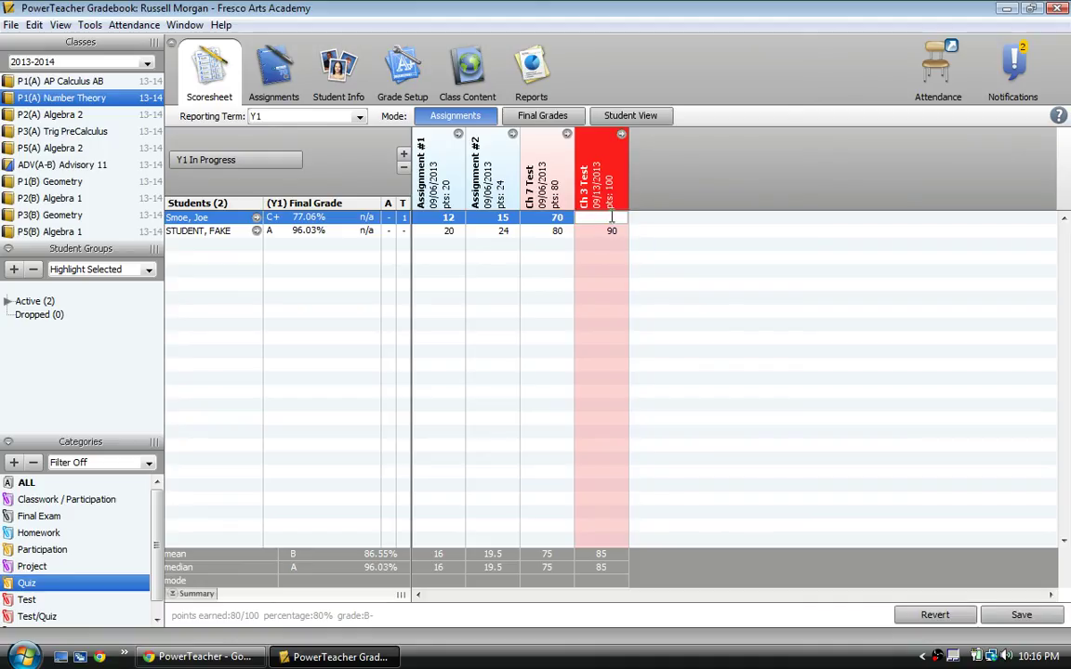
{"action": "left_click", "coordinate": [614, 232]}
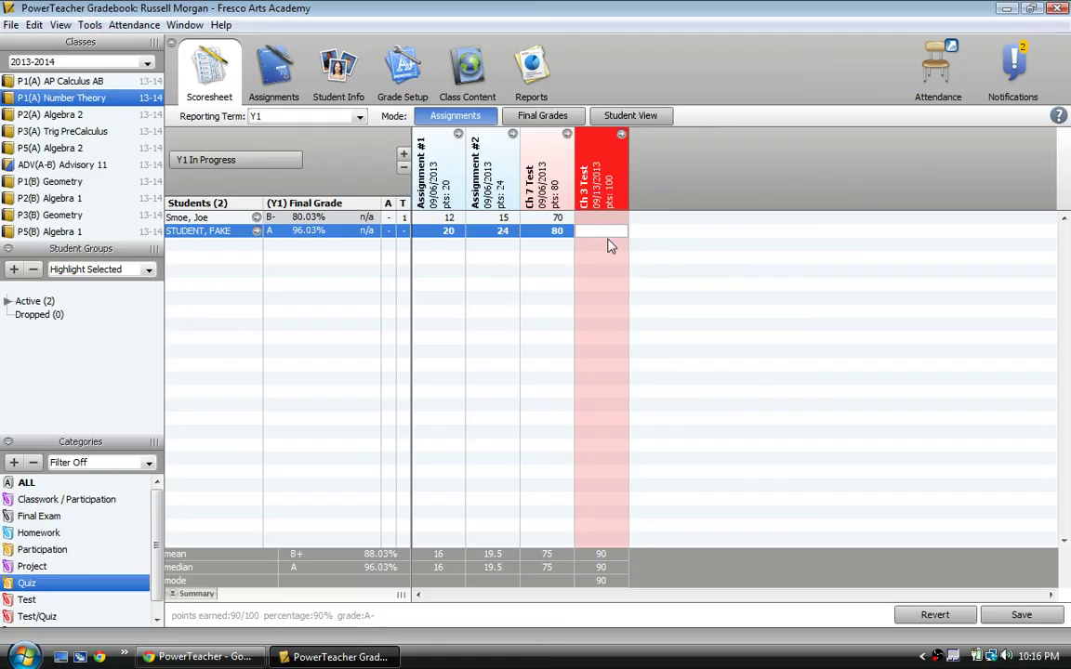
{"action": "left_click", "coordinate": [1019, 615]}
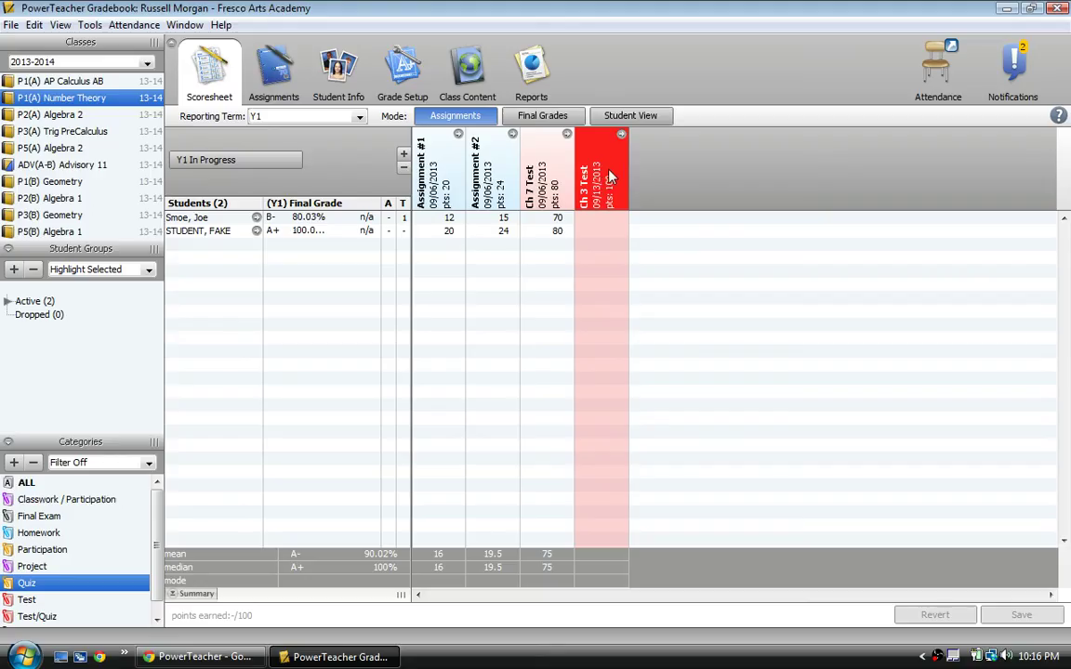
Delete the Ch 3 Test assignment from the scoresheet
{"action": "left_click", "coordinate": [561, 177]}
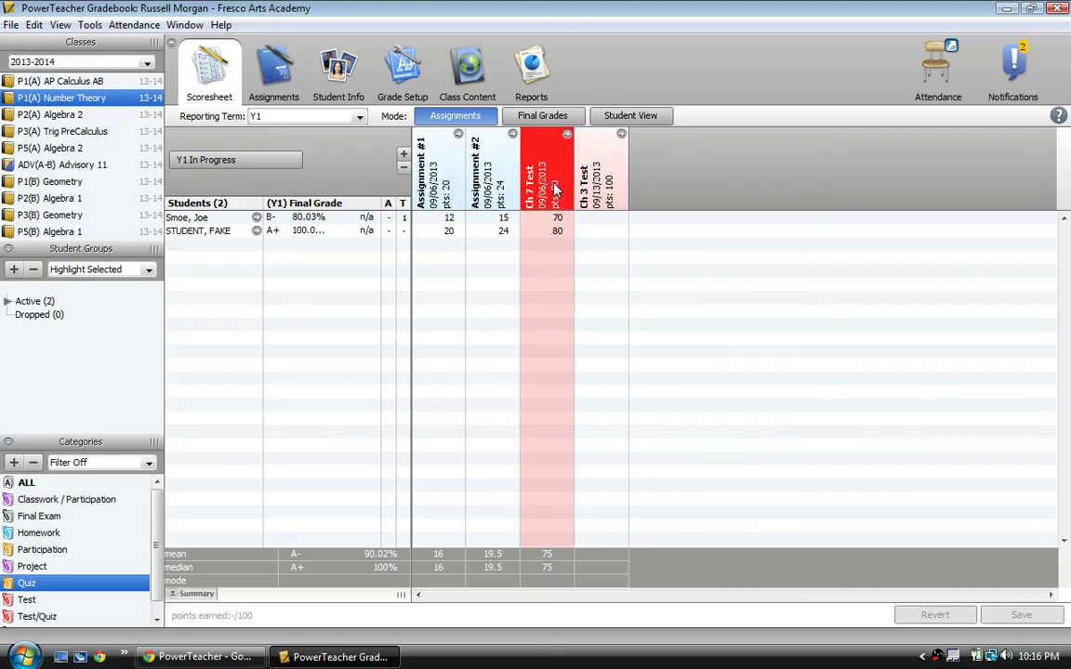
{"action": "left_click", "coordinate": [604, 191]}
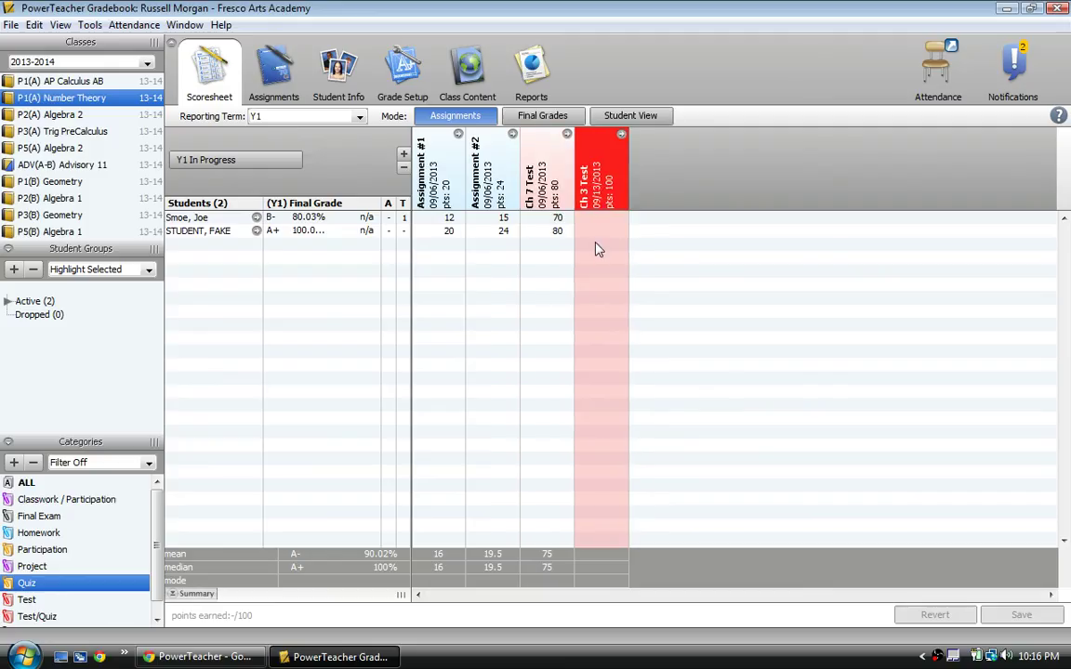
{"action": "left_click", "coordinate": [404, 168]}
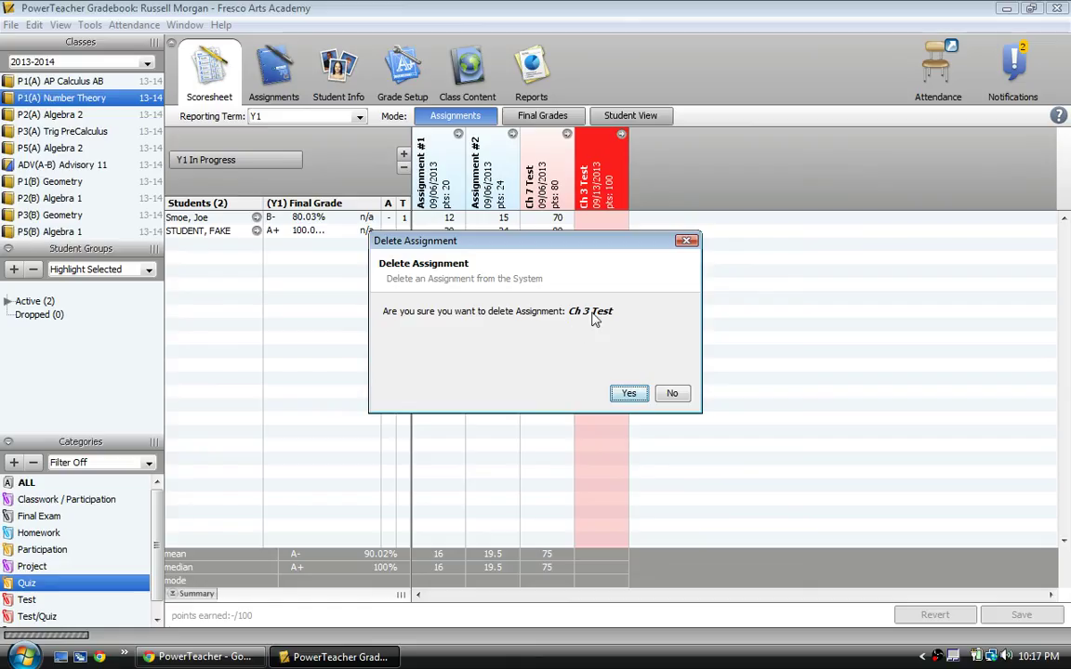
{"action": "left_click", "coordinate": [628, 393]}
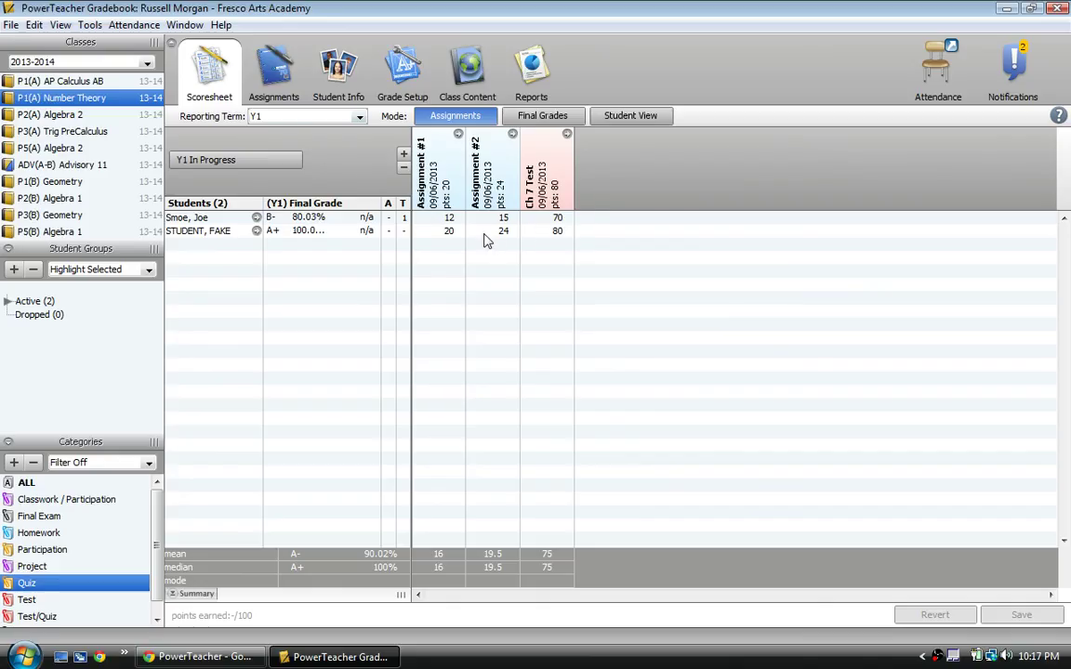
Review the available score codes in the gradebook preferences and close the preferences
{"action": "left_click", "coordinate": [89, 26]}
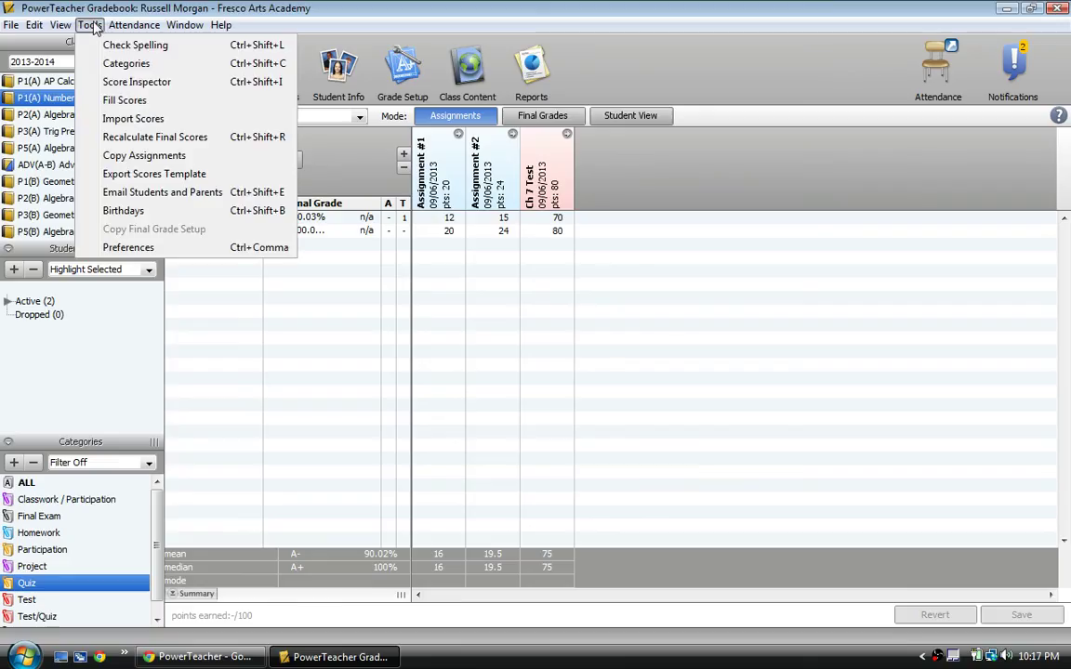
{"action": "left_click", "coordinate": [130, 247]}
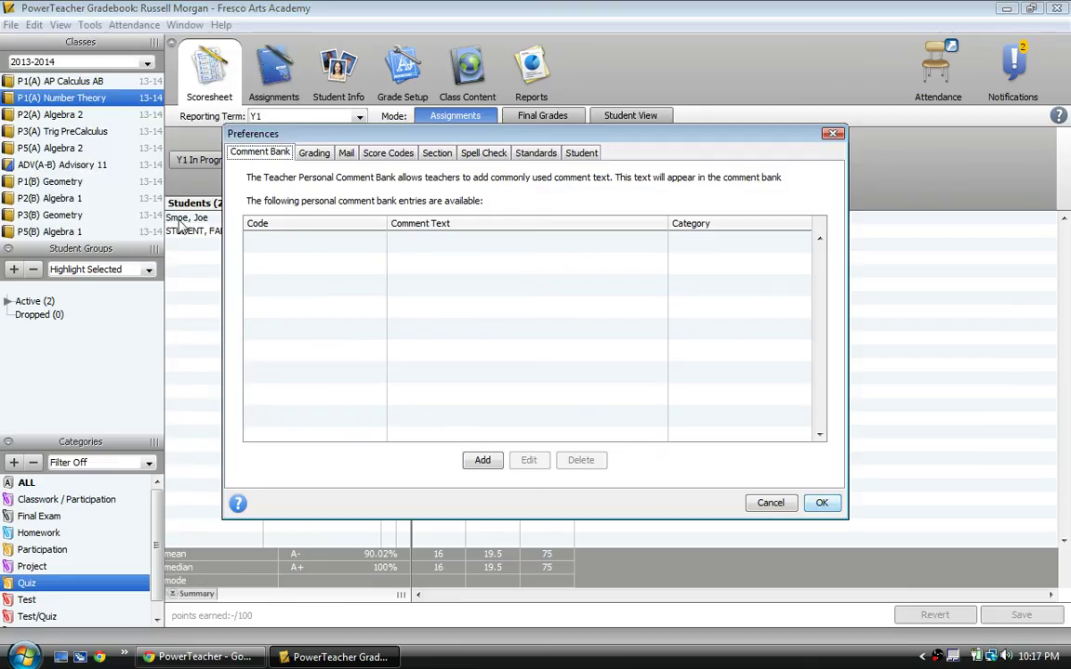
{"action": "left_click", "coordinate": [390, 156]}
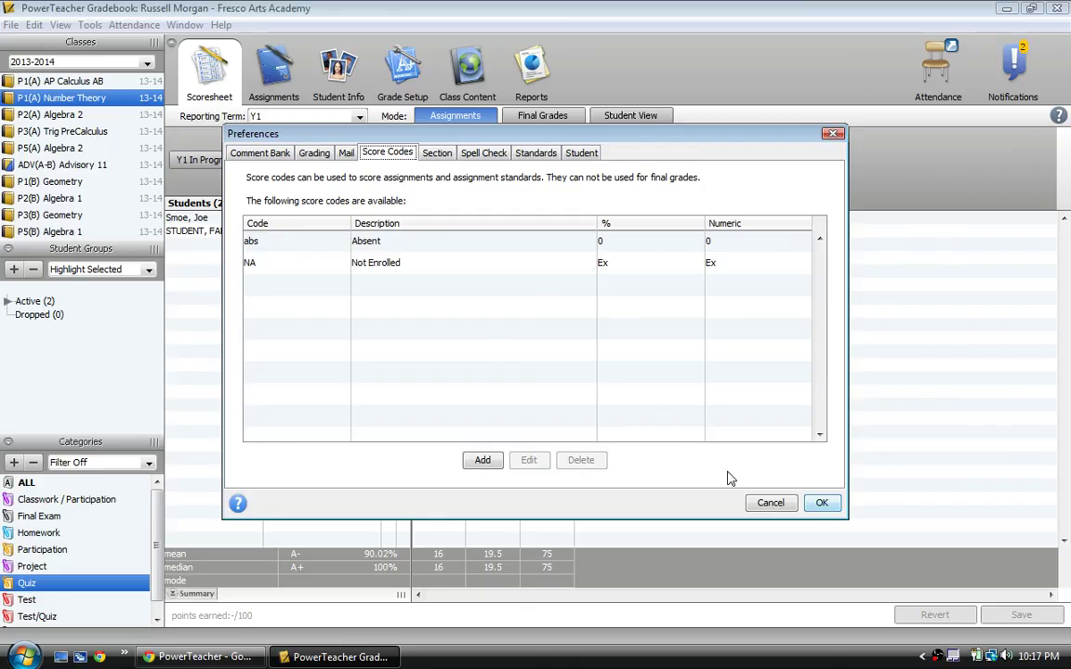
{"action": "left_click", "coordinate": [818, 503]}
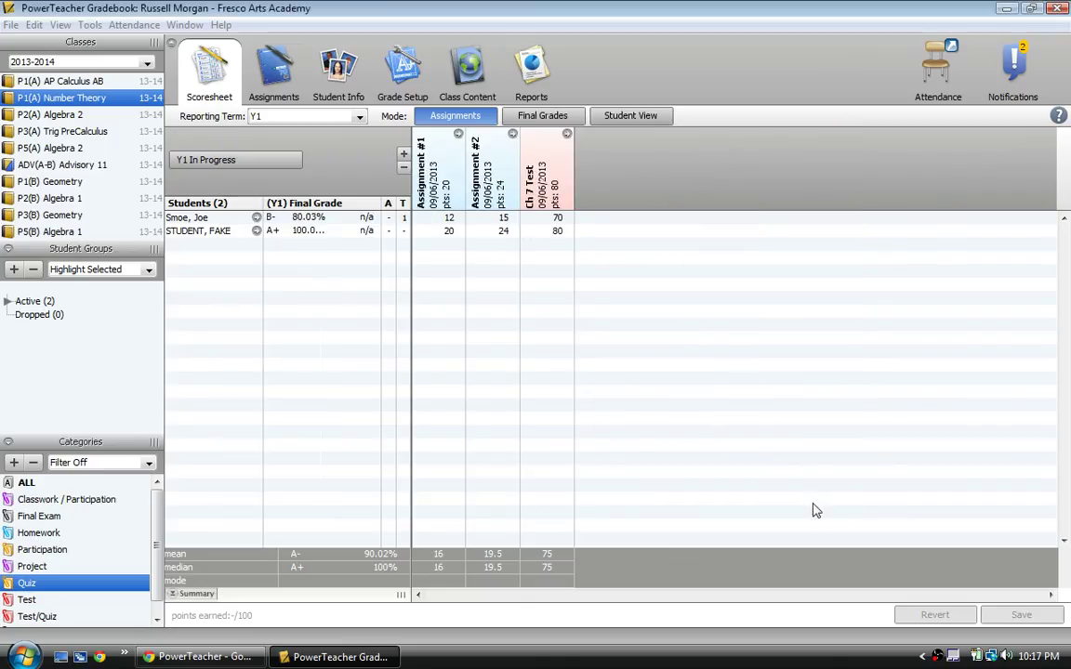
Mark the second student's Assignment #2 score as Collected
{"action": "left_click", "coordinate": [447, 235]}
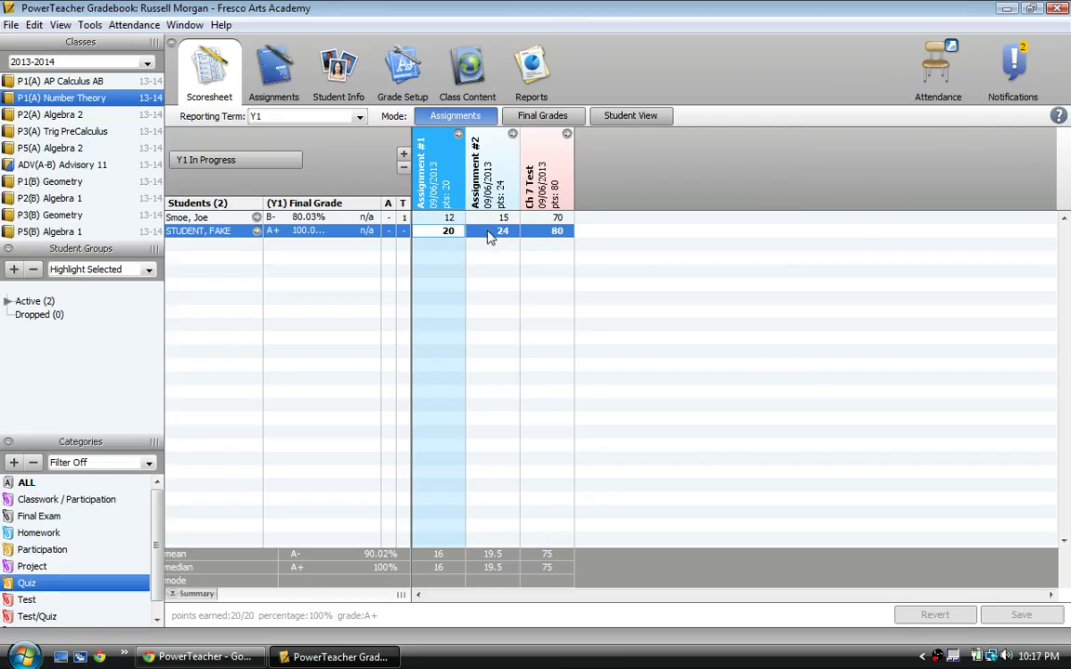
{"action": "left_click", "coordinate": [490, 233]}
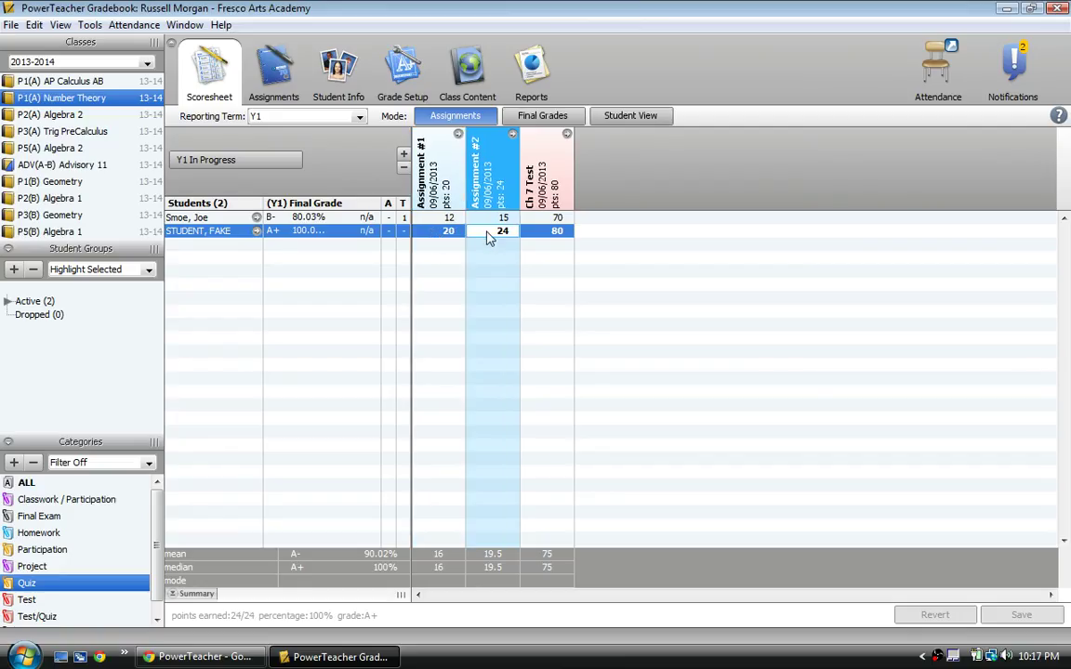
{"action": "right_click", "coordinate": [494, 240]}
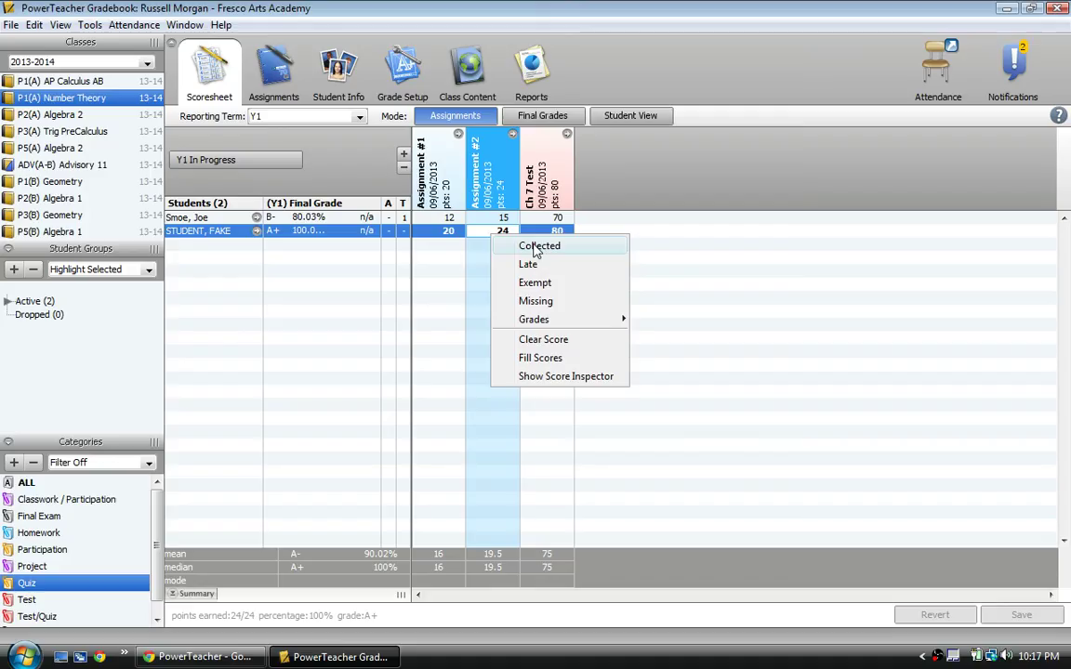
{"action": "left_click", "coordinate": [536, 247]}
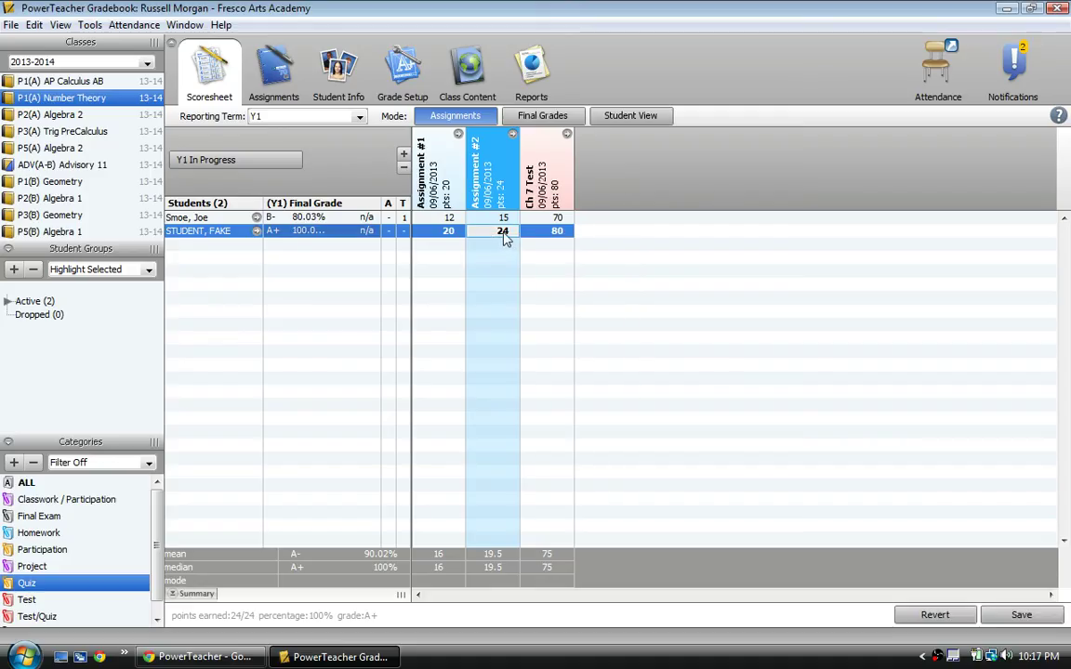
Remove the Collected flag from the second student's Assignment #2 score
{"action": "right_click", "coordinate": [502, 234]}
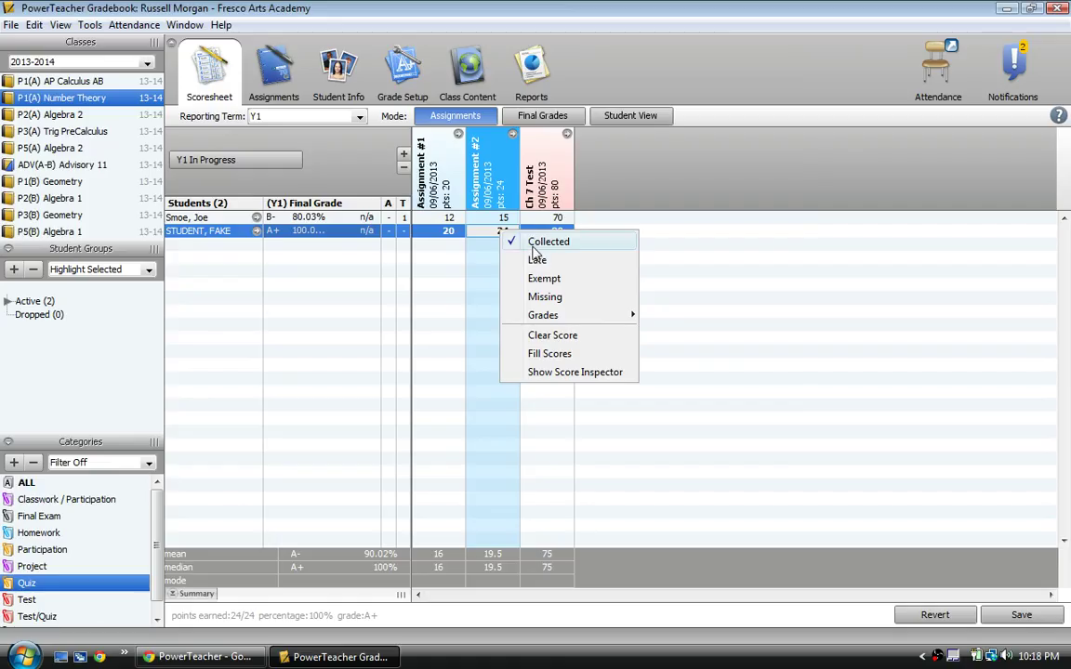
{"action": "right_click", "coordinate": [507, 236]}
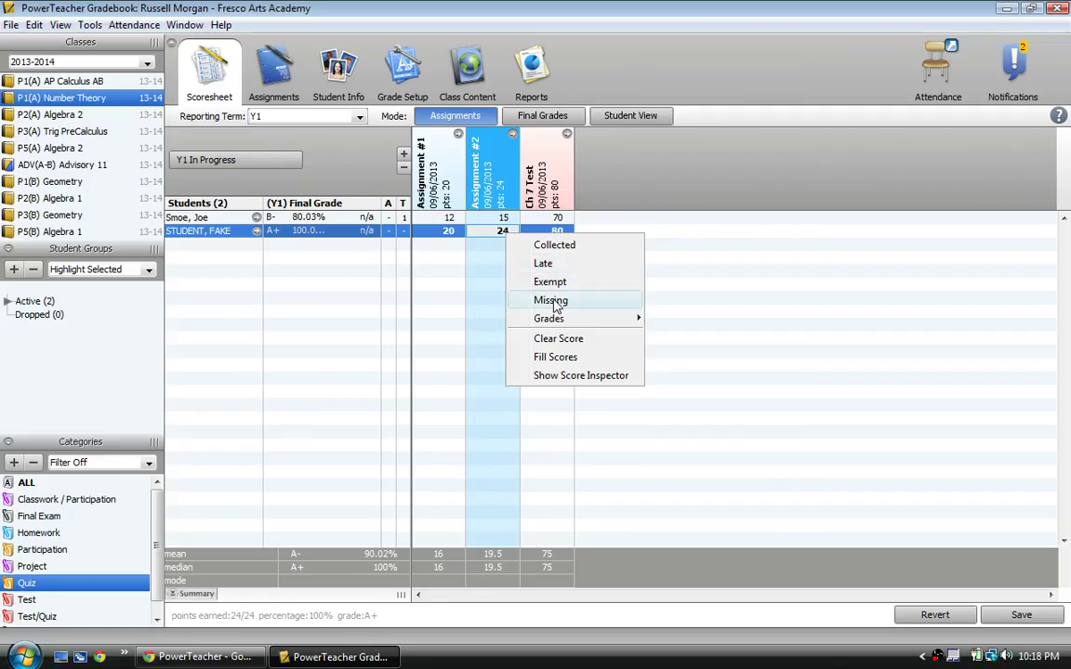
{"action": "left_click", "coordinate": [502, 239]}
Clear the second student's score on Ch 7 Test
{"action": "left_click", "coordinate": [555, 231]}
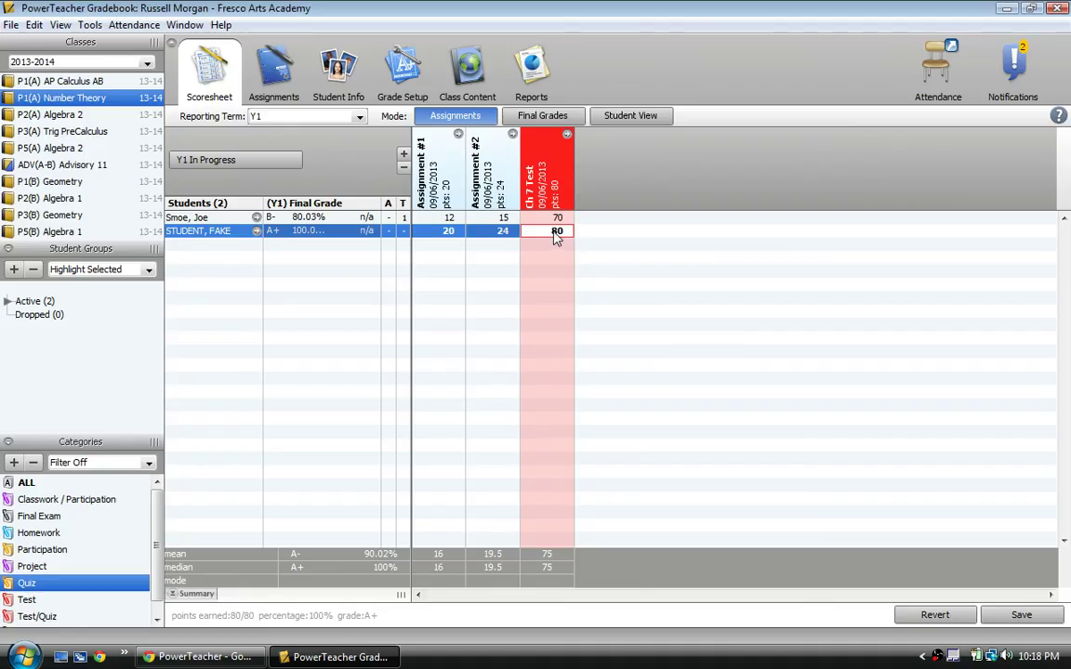
{"action": "type", "text": "8"}
{"action": "left_click", "coordinate": [502, 232]}
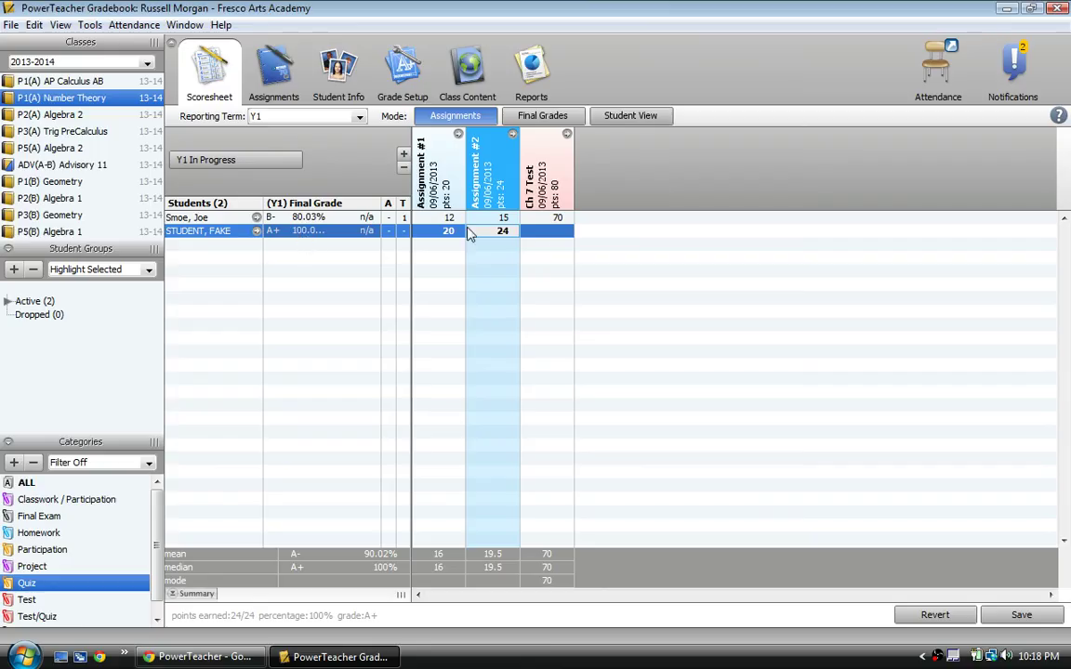
Mark the second student's Ch 7 Test score as Missing and enter a score of 0
{"action": "left_click", "coordinate": [552, 232]}
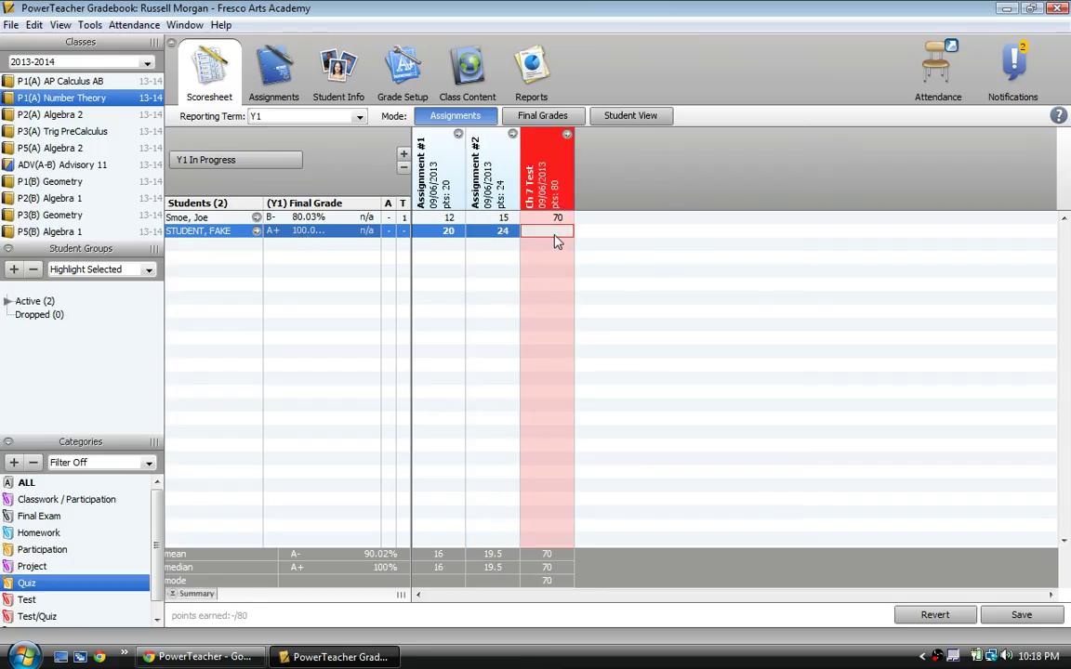
{"action": "right_click", "coordinate": [555, 240]}
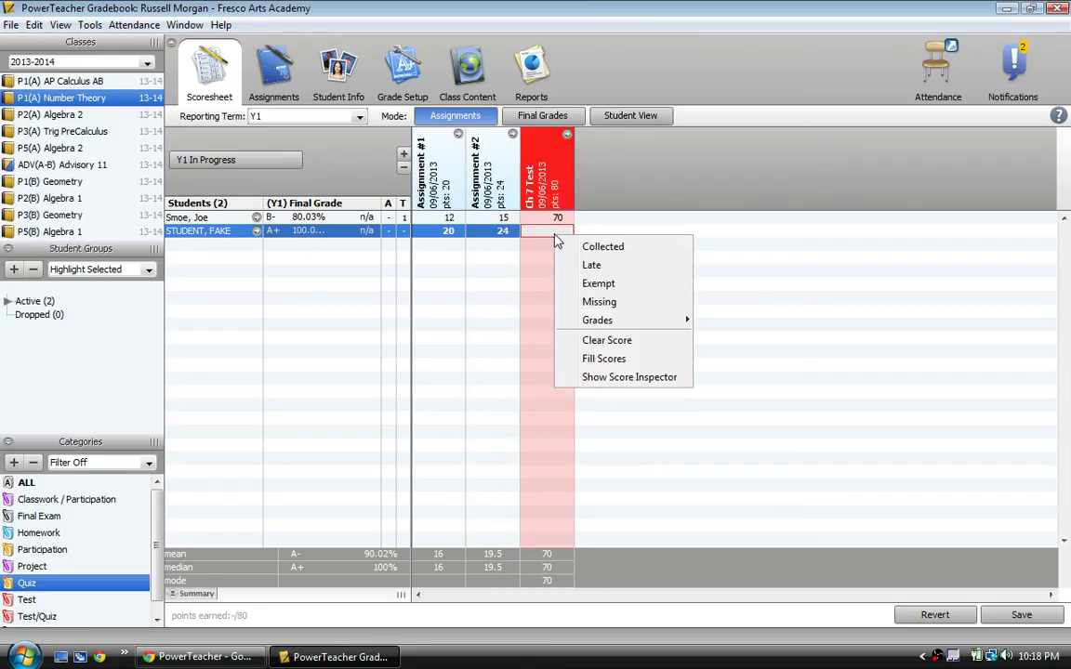
{"action": "left_click", "coordinate": [596, 303]}
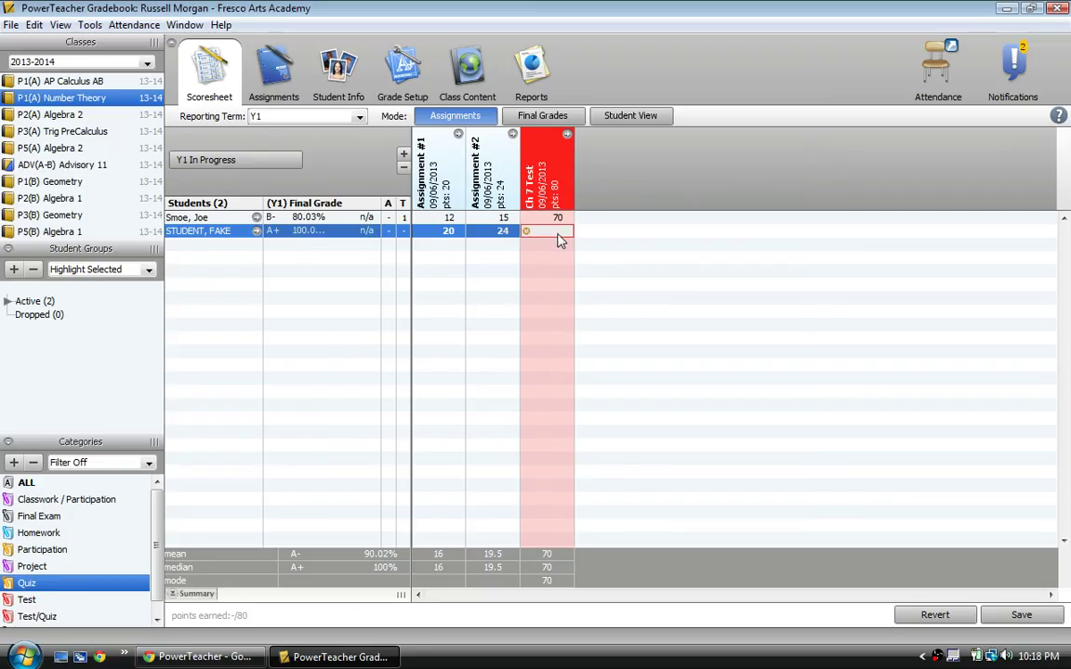
{"action": "type", "text": "0"}
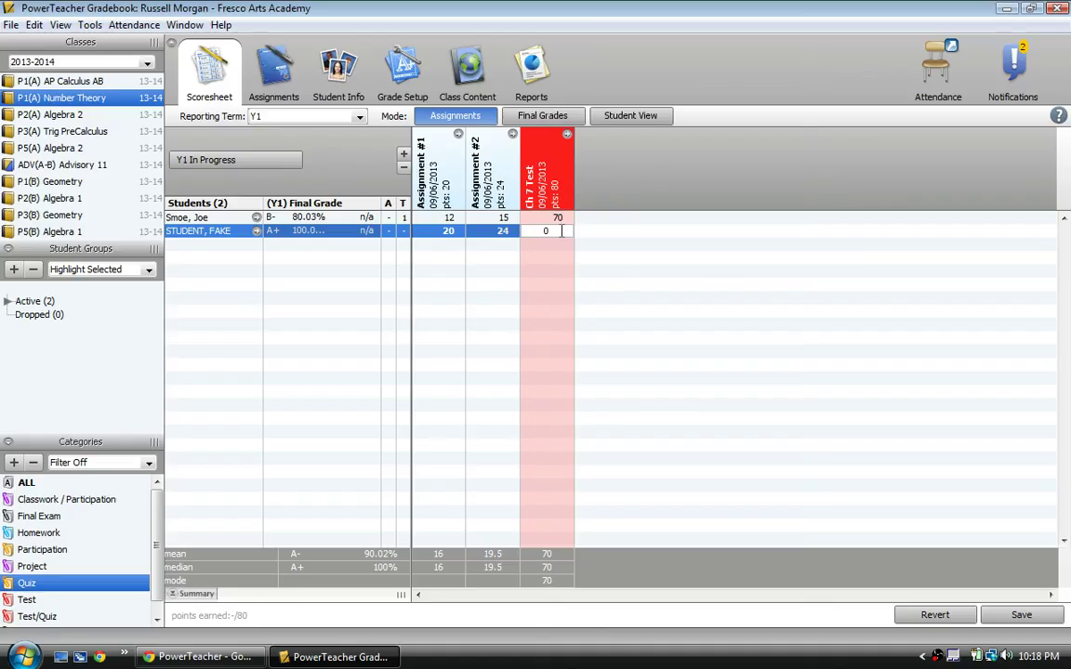
{"action": "key", "text": "shift+Tab"}
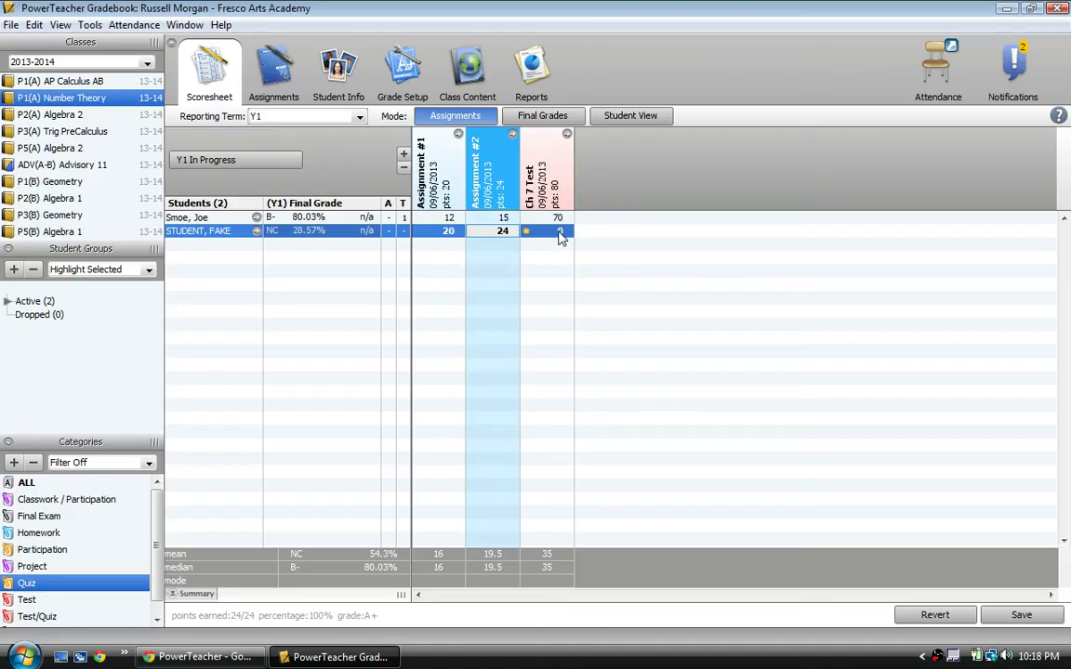
Review the grade values offered for the second student's Ch 7 Test score and save the scoresheet
{"action": "right_click", "coordinate": [560, 238]}
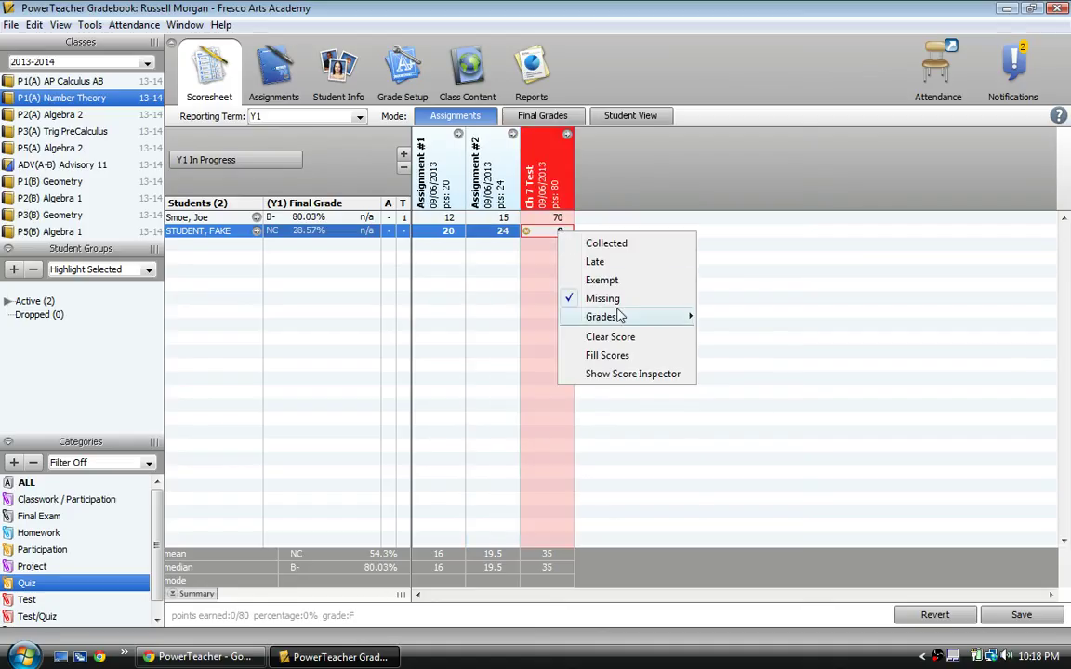
{"action": "mouse_move", "coordinate": [623, 319]}
{"action": "mouse_move", "coordinate": [734, 319]}
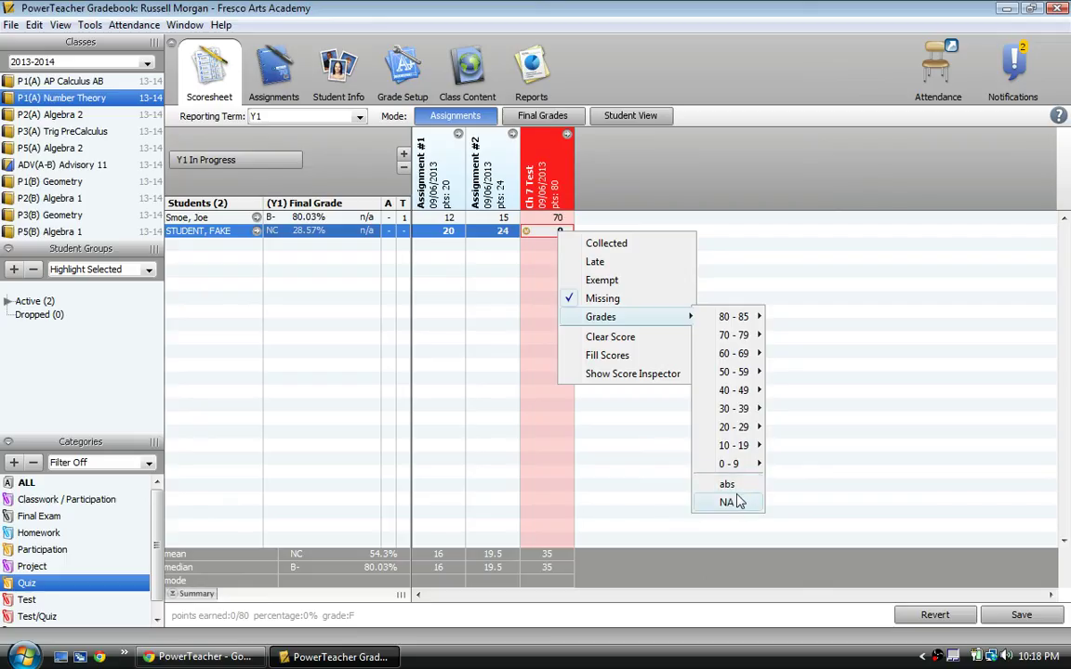
{"action": "left_click", "coordinate": [729, 358]}
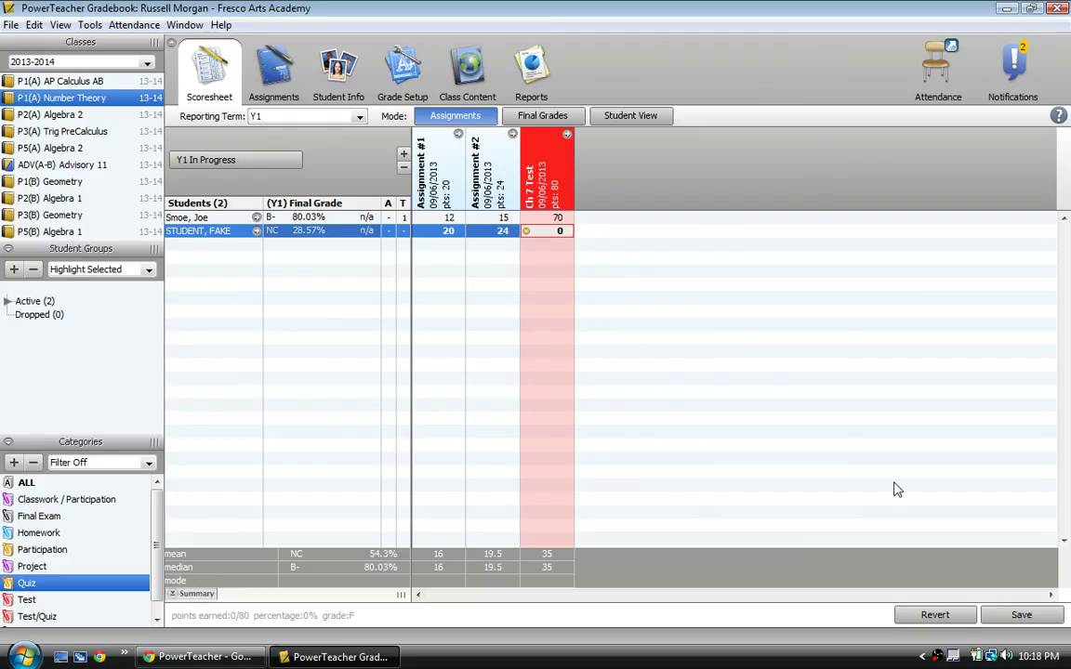
{"action": "left_click", "coordinate": [1018, 616]}
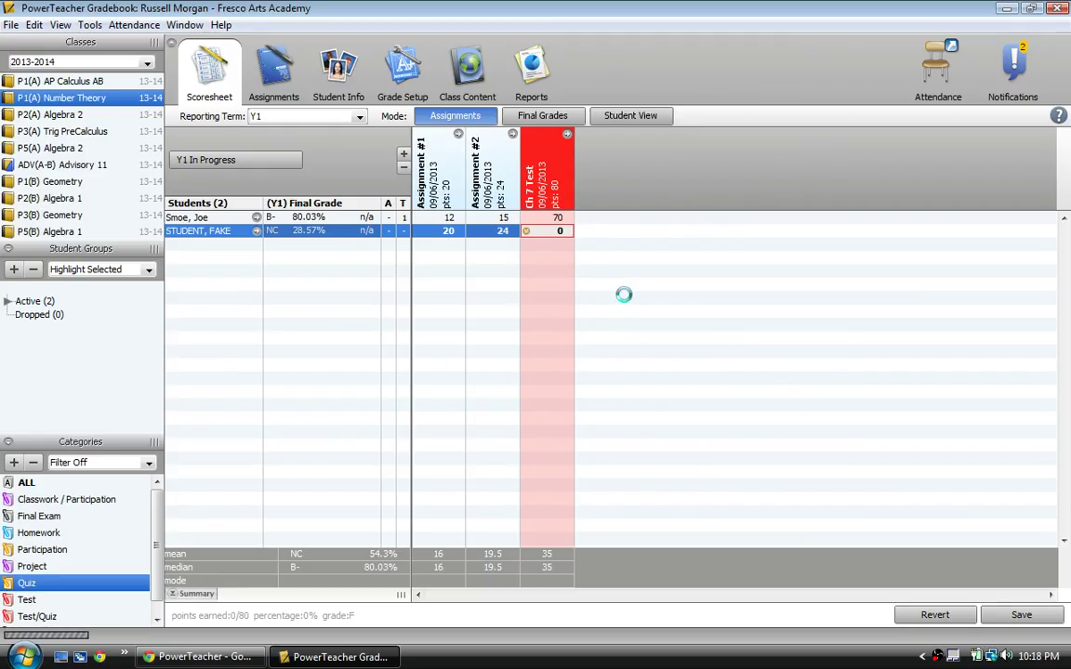